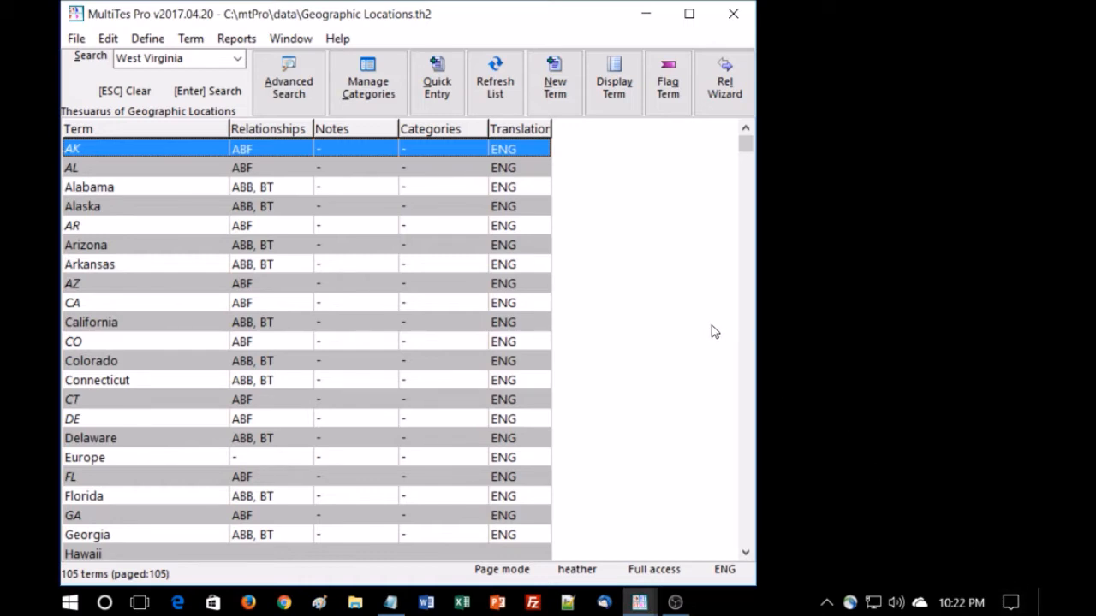
pyautogui.click(725, 101)
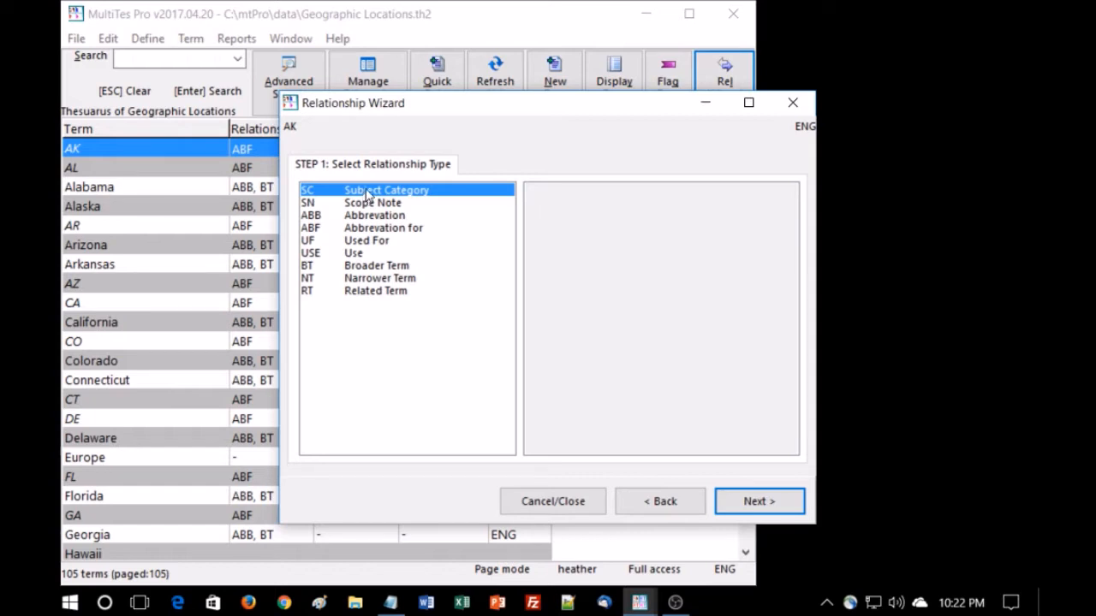
pyautogui.click(793, 103)
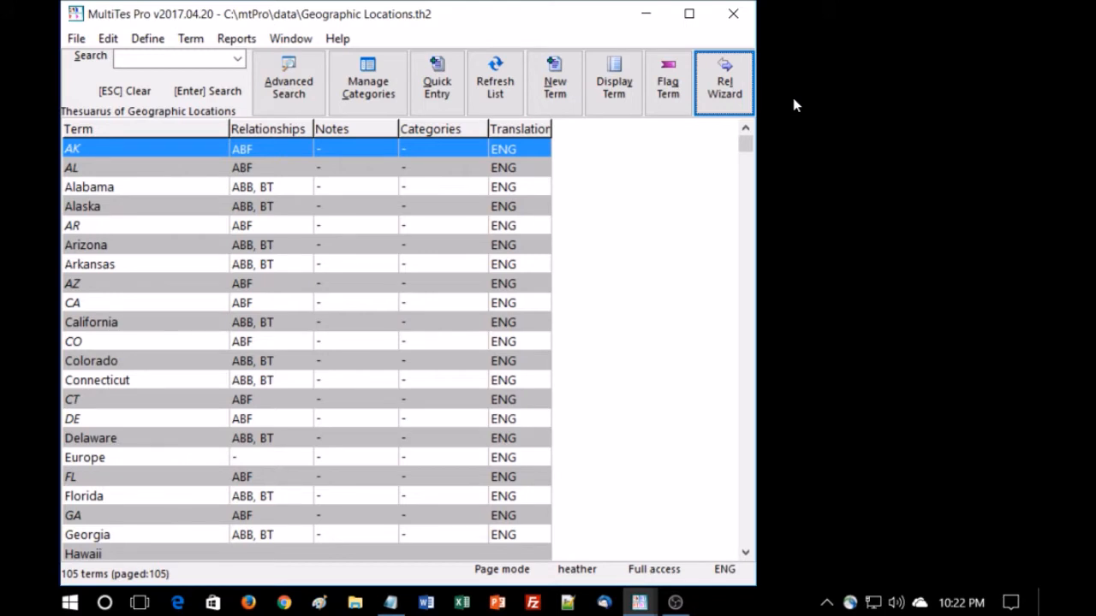
# Define a new Category-type relationship with code TZ and description Time Zone, then close the relationships list
pyautogui.click(147, 39)
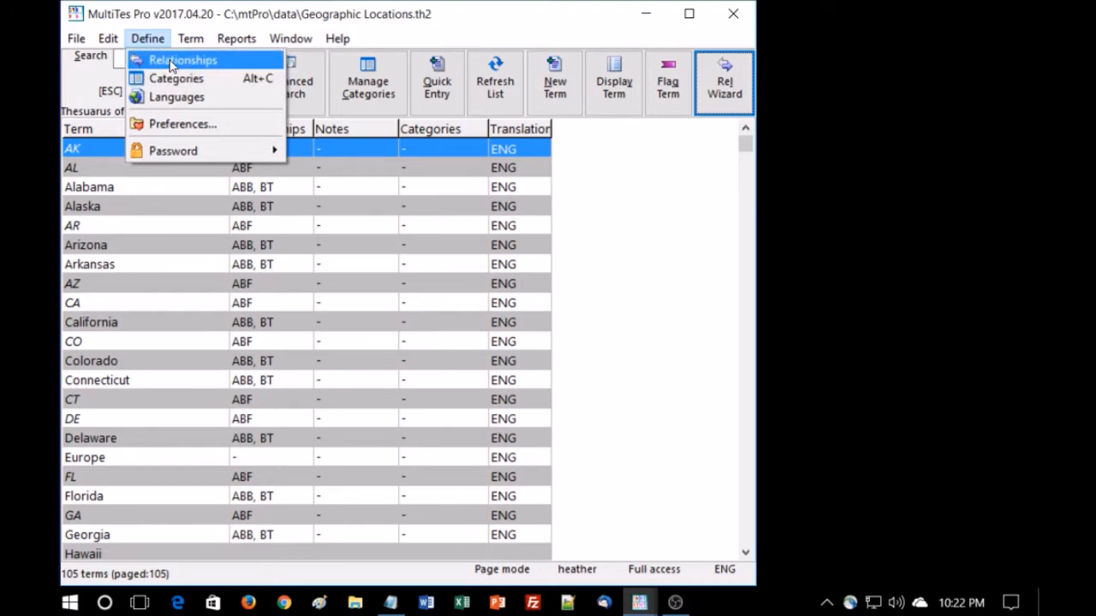
pyautogui.click(171, 61)
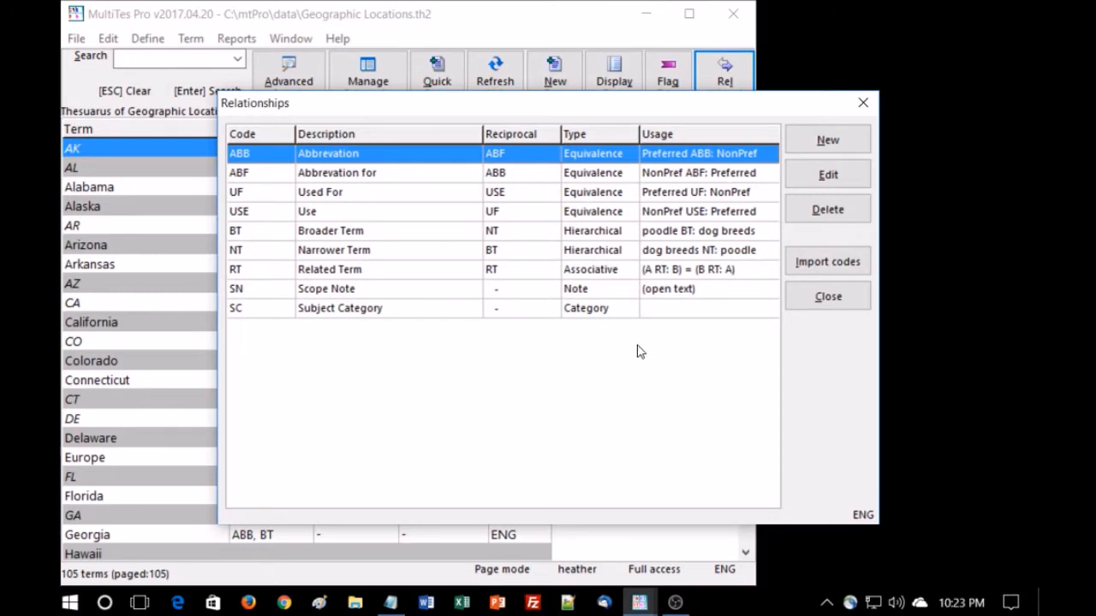
pyautogui.click(835, 140)
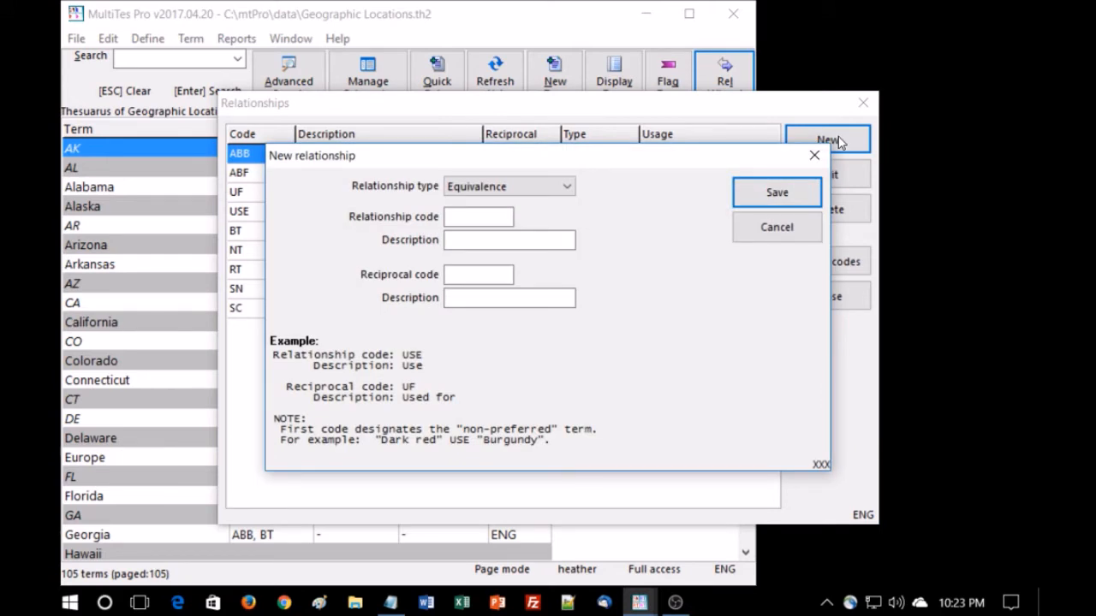
pyautogui.click(568, 188)
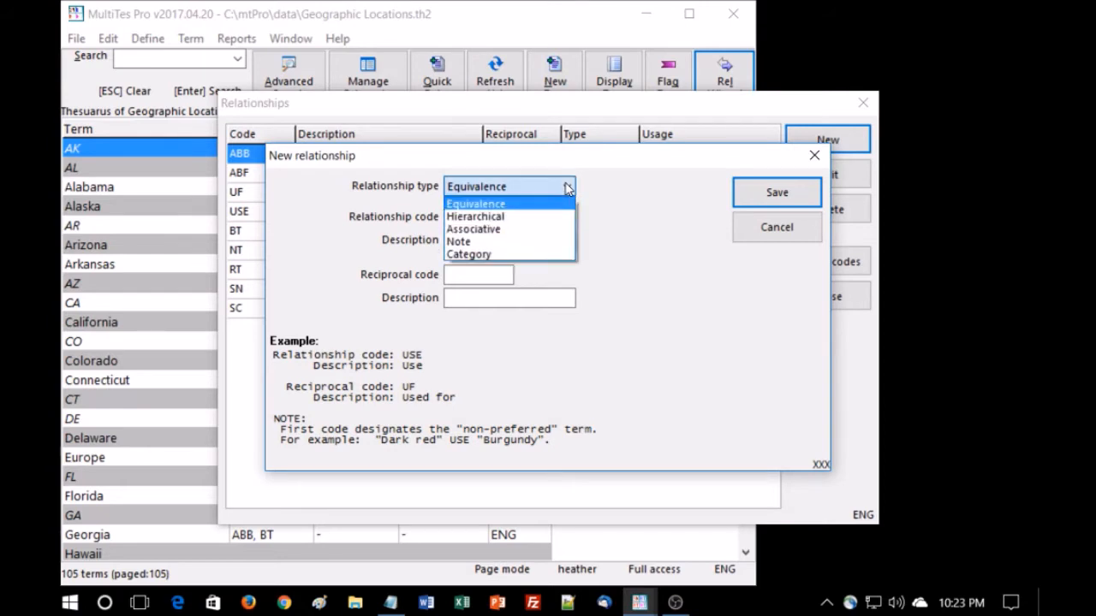
pyautogui.click(538, 255)
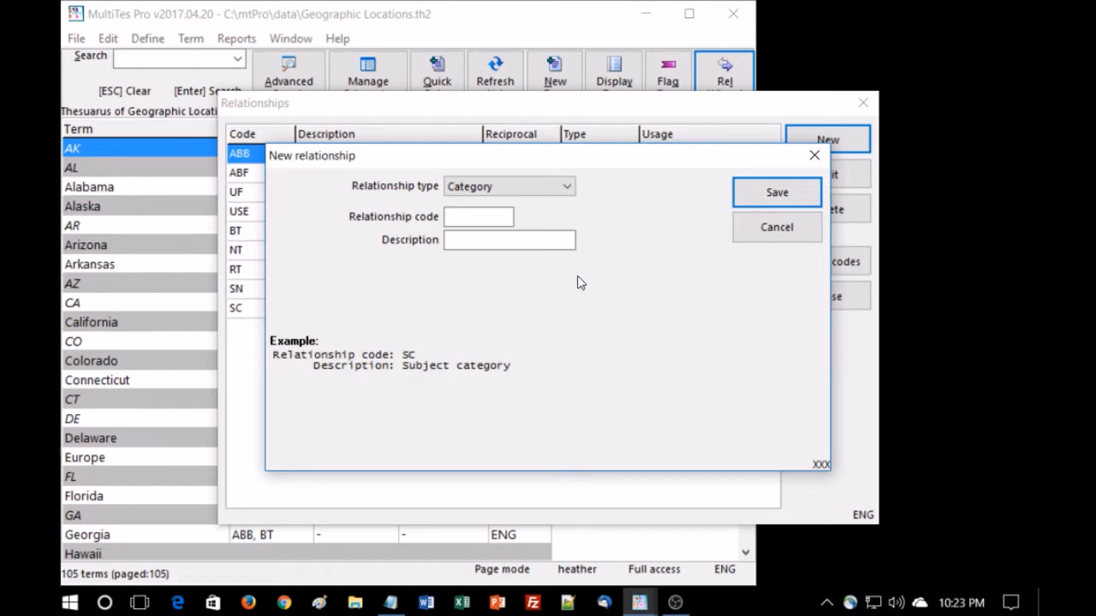
pyautogui.click(470, 216)
pyautogui.write('TZ')
pyautogui.press('Tab')
pyautogui.write('Time')
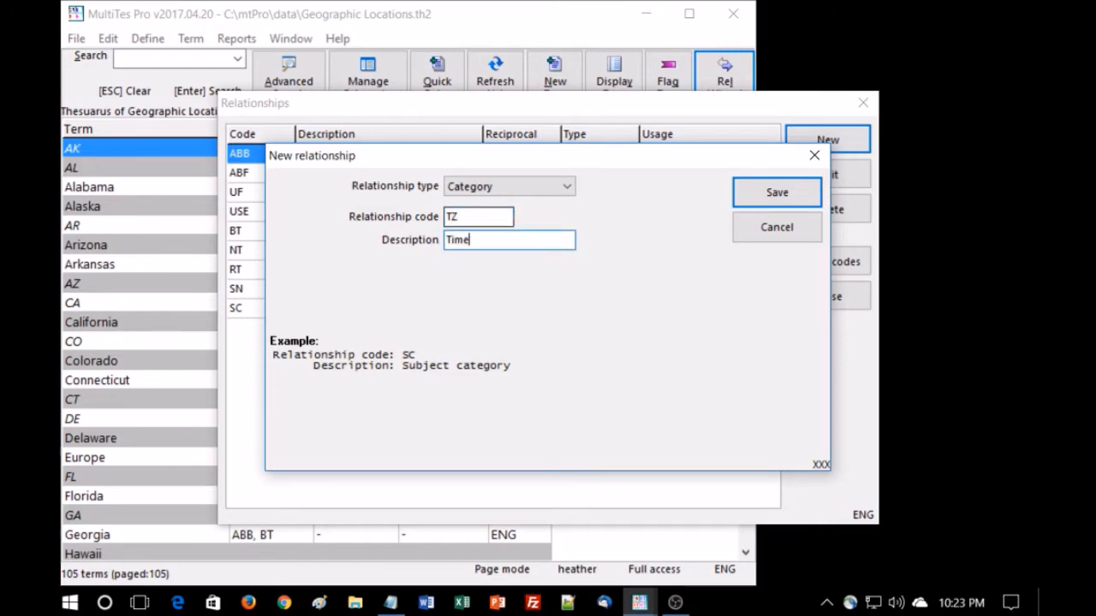
pyautogui.write(' zon')
pyautogui.press('BackSpace')
pyautogui.press('BackSpace')
pyautogui.press('BackSpace')
pyautogui.write('Zone')
pyautogui.press('Return')
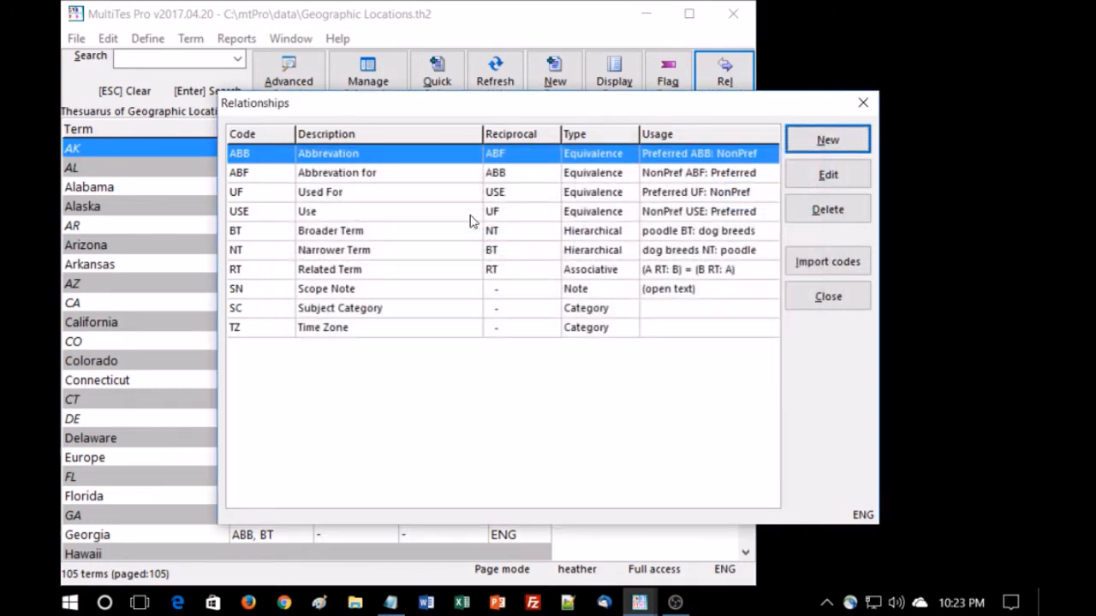
pyautogui.click(438, 329)
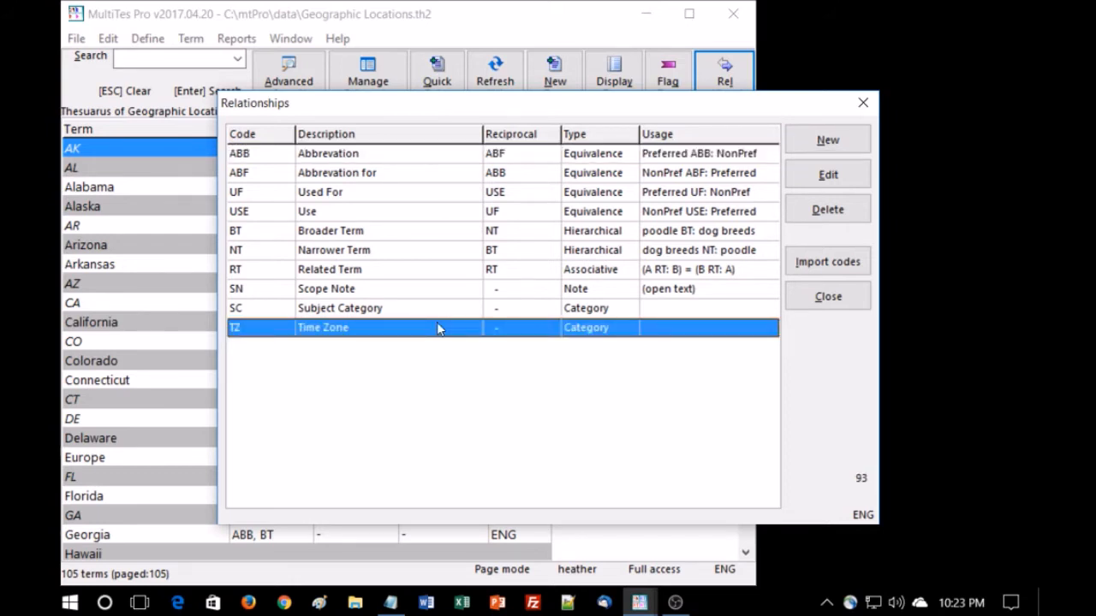
pyautogui.click(863, 104)
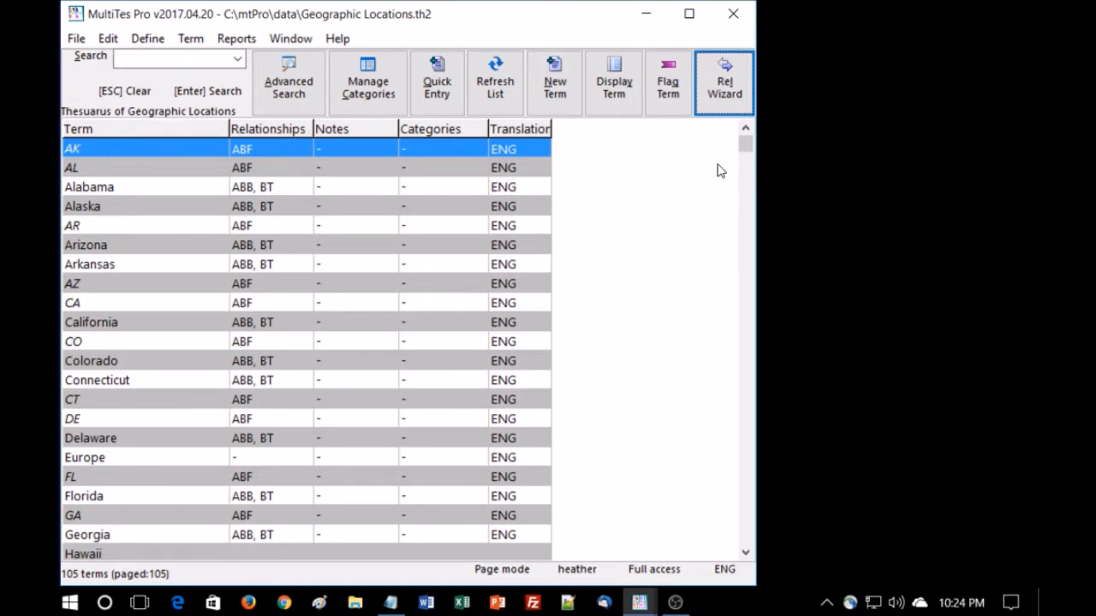
# Open category management for the TZ:Time Zone classification and add subcategory EST, Eastern Standard Time
pyautogui.click(145, 41)
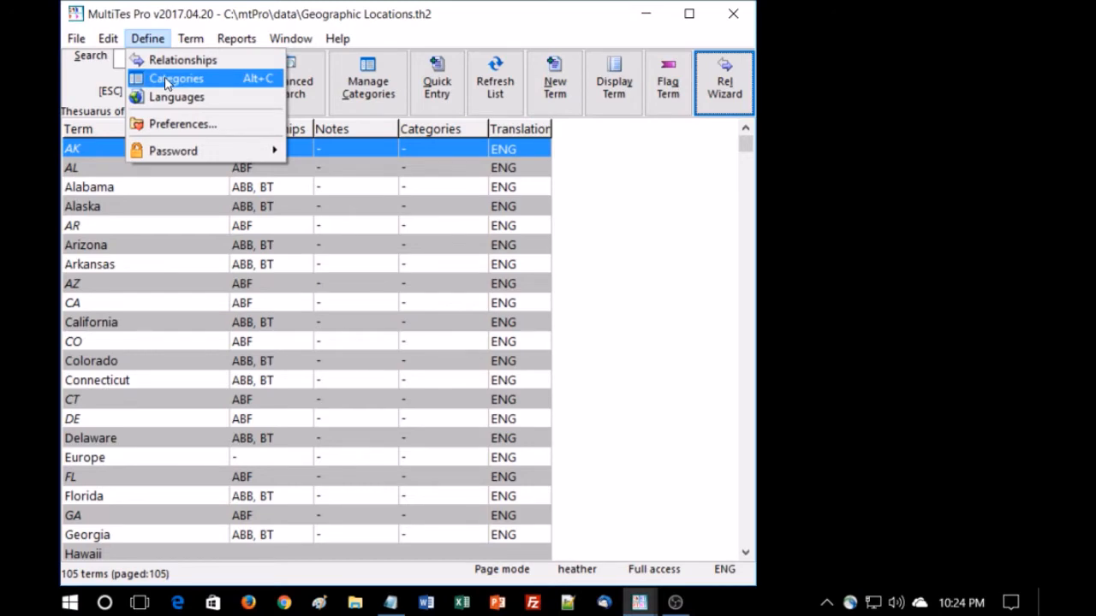
pyautogui.click(167, 81)
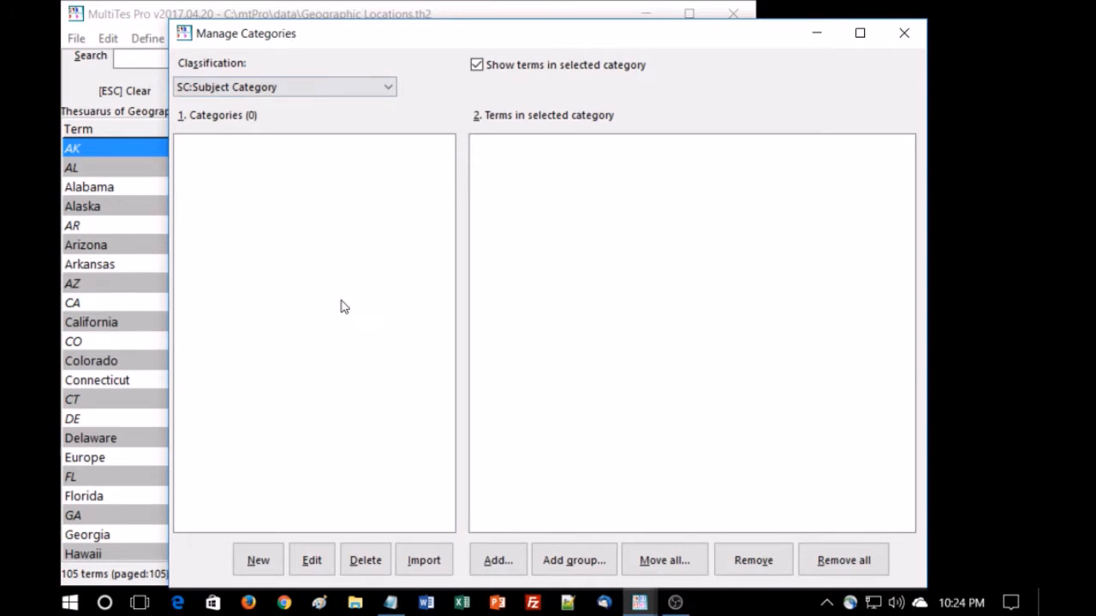
pyautogui.click(391, 88)
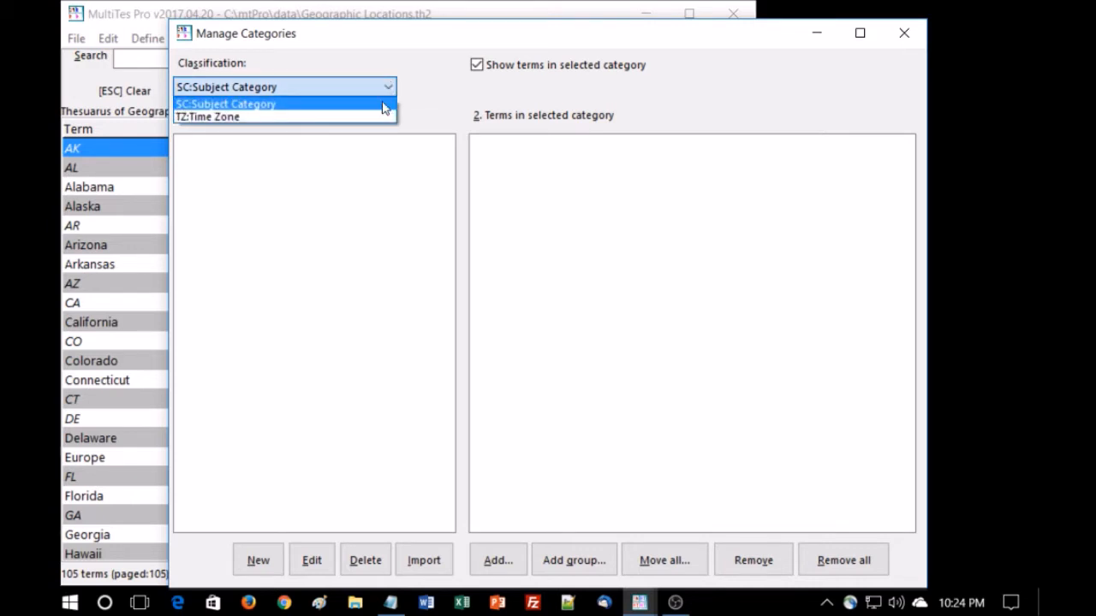
pyautogui.click(370, 118)
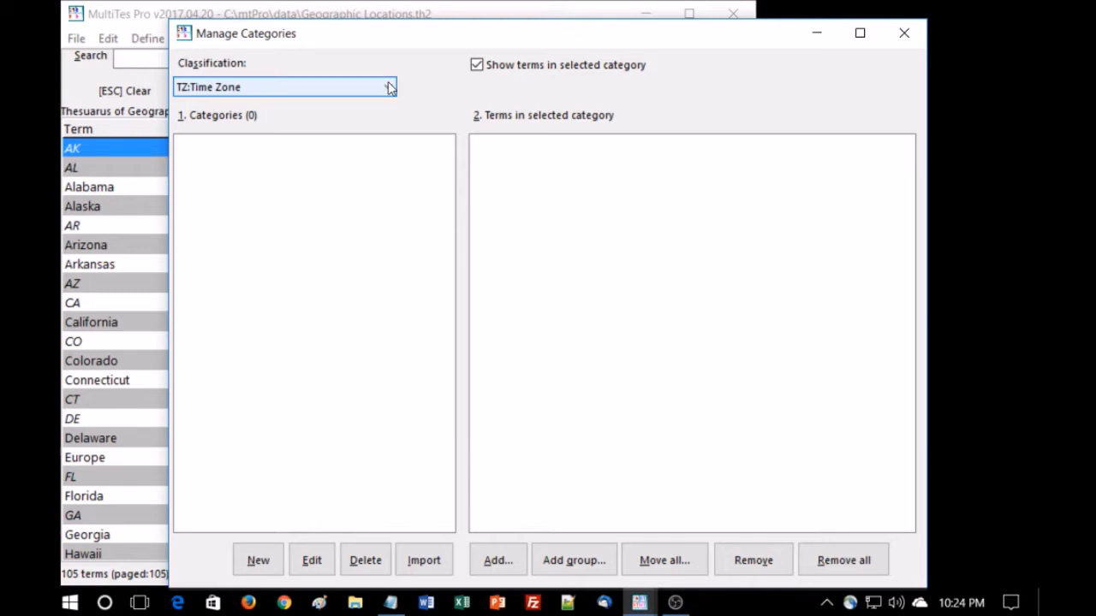
pyautogui.click(256, 560)
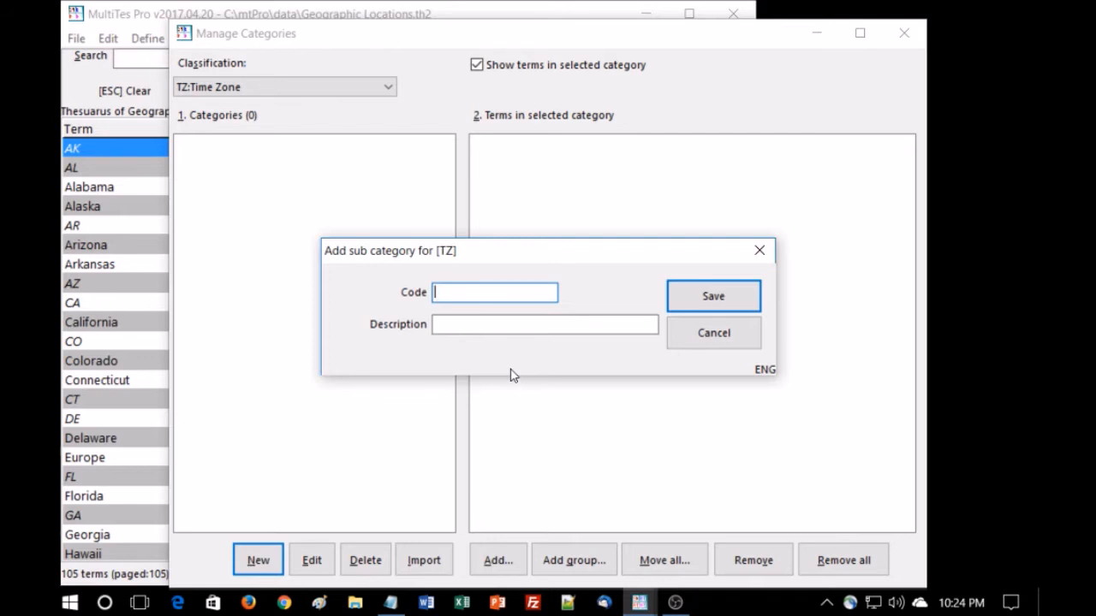
pyautogui.write('EST')
pyautogui.press('Tab')
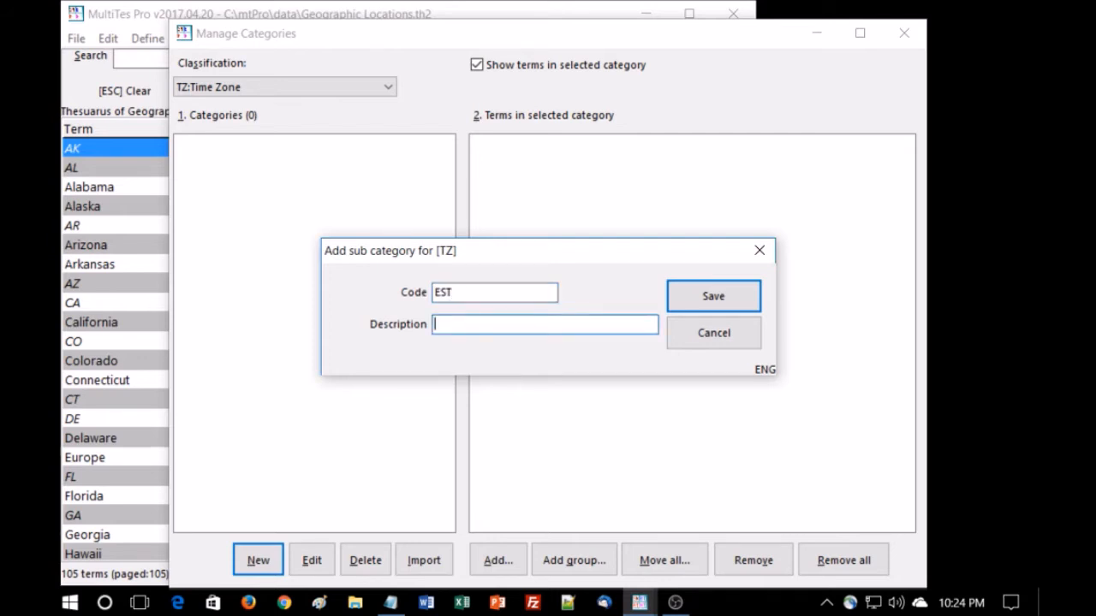
pyautogui.write('Eastern Standard Time')
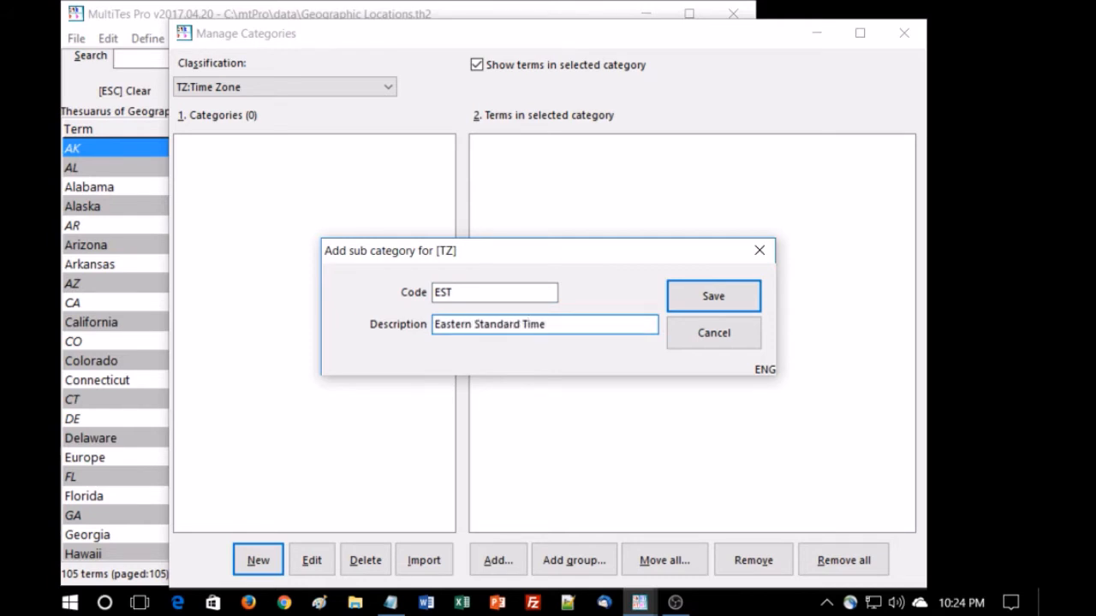
pyautogui.press('Return')
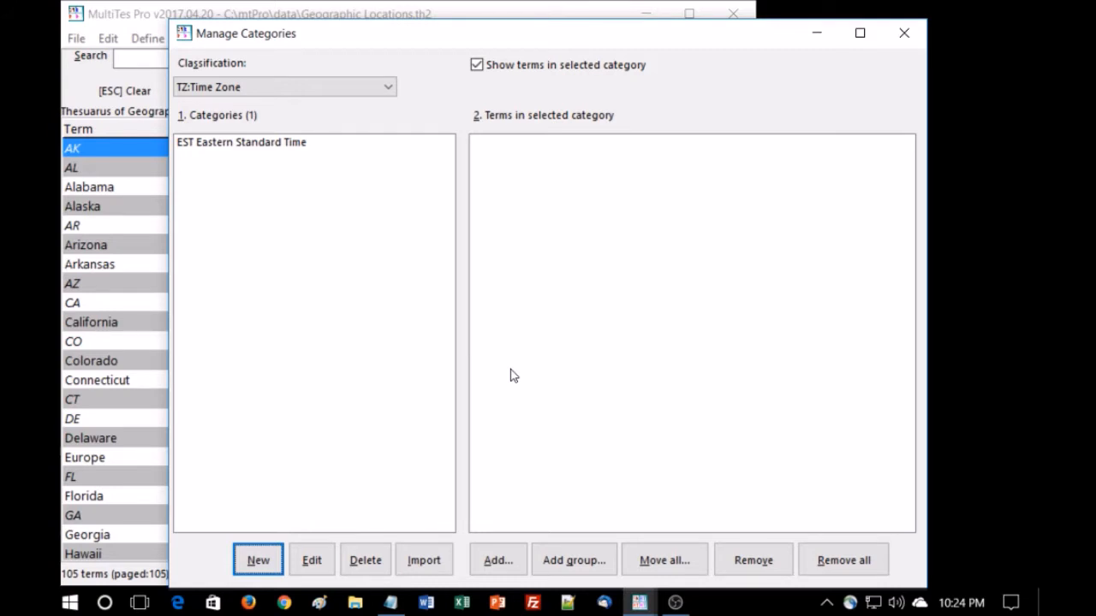
# Add a Time Zone subcategory with code CST and description Central Standard Time
pyautogui.press('Return')
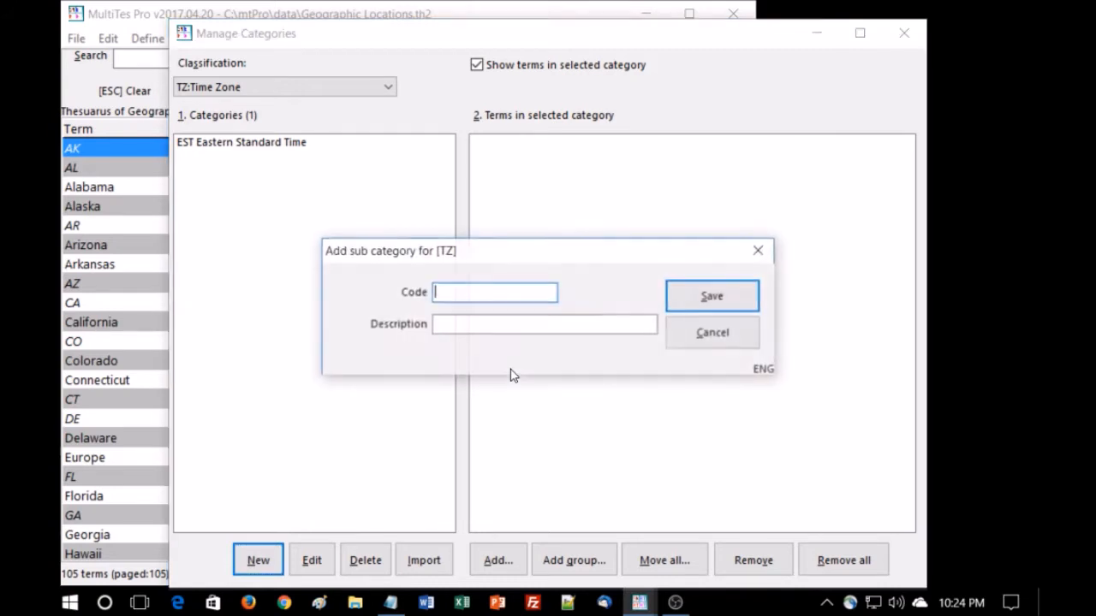
pyautogui.write('CST')
pyautogui.press('Tab')
pyautogui.write('C')
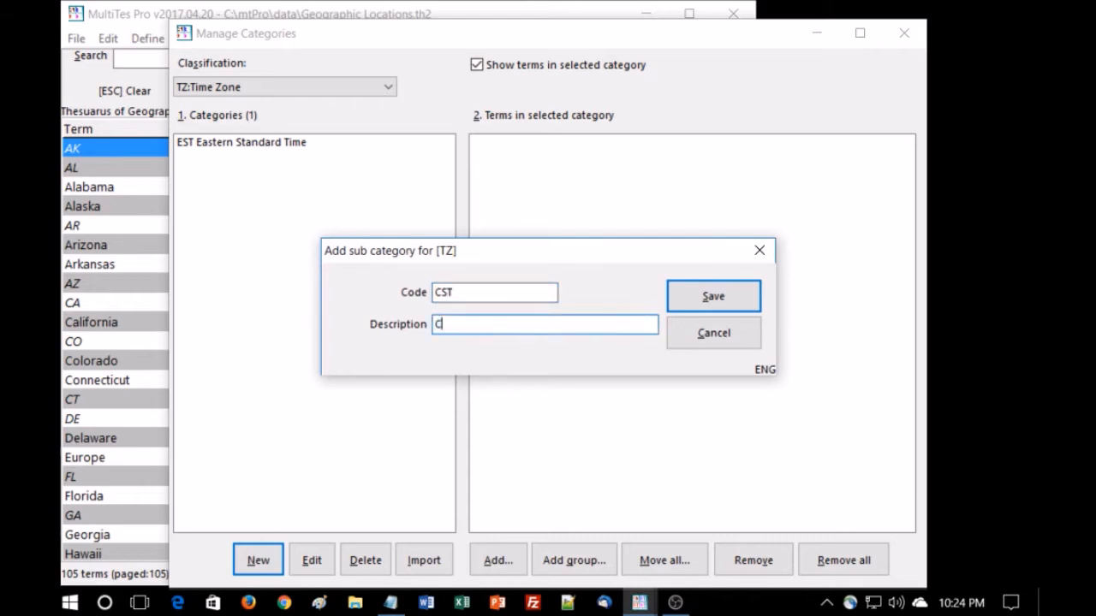
pyautogui.write('entral Standard Time')
pyautogui.press('Return')
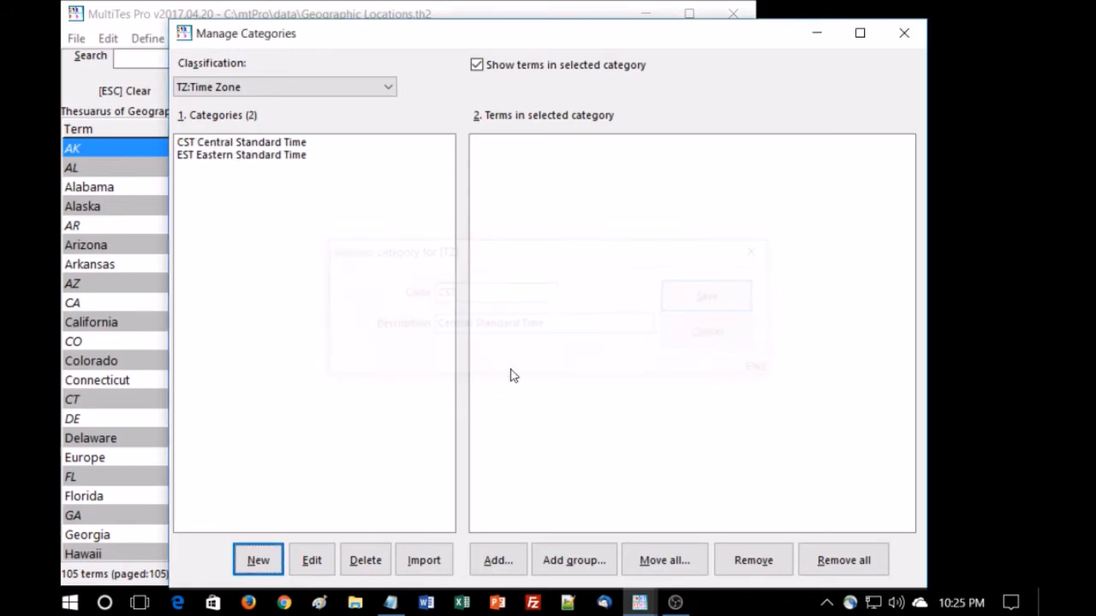
# Add a Time Zone subcategory with code MST and description Mountain Standard Time
pyautogui.press('Return')
pyautogui.write('MST')
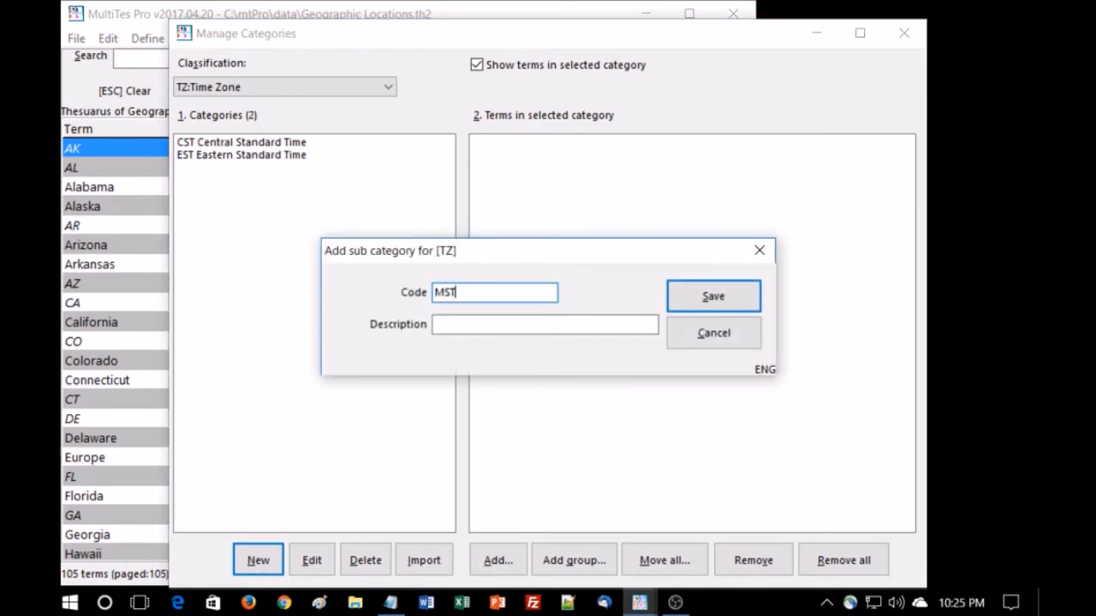
pyautogui.press('Tab')
pyautogui.write('Mou')
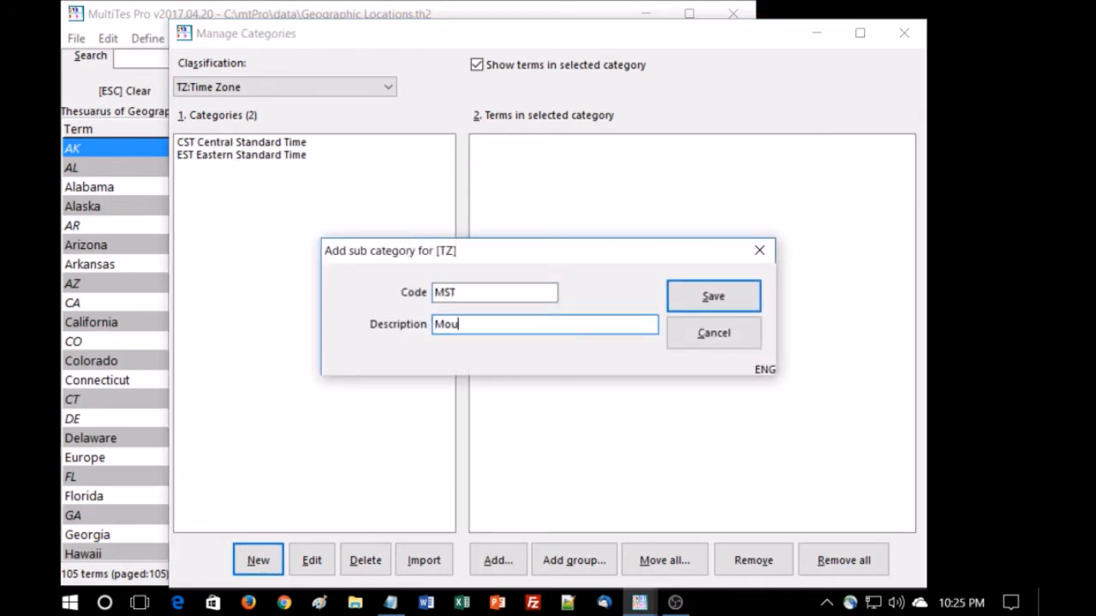
pyautogui.write('ntain Standard Time')
pyautogui.press('Return')
pyautogui.press('Return')
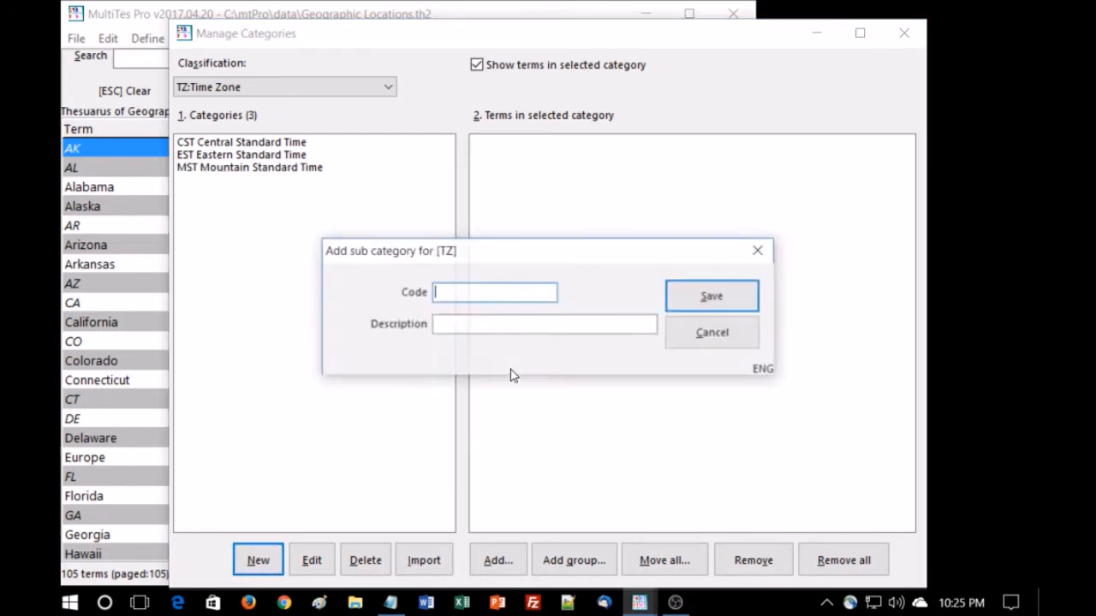
# Add a Time Zone subcategory with code PST and description Pacific Standard Time, then close the category manager
pyautogui.write('PST')
pyautogui.press('Tab')
pyautogui.write('pacific')
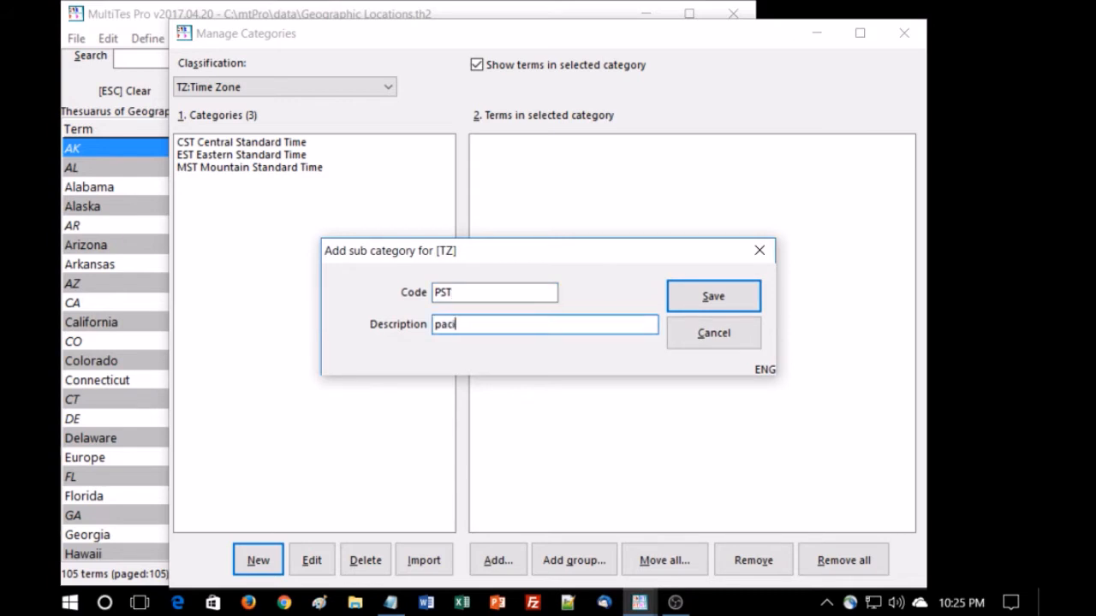
pyautogui.press('BackSpace')
pyautogui.press('BackSpace')
pyautogui.press('BackSpace')
pyautogui.press('BackSpace')
pyautogui.press('BackSpace')
pyautogui.press('BackSpace')
pyautogui.press('BackSpace')
pyautogui.write('Pacq')
pyautogui.press('BackSpace')
pyautogui.write('ific St')
pyautogui.write('d To')
pyautogui.press('BackSpace')
pyautogui.write('ime')
pyautogui.press('Return')
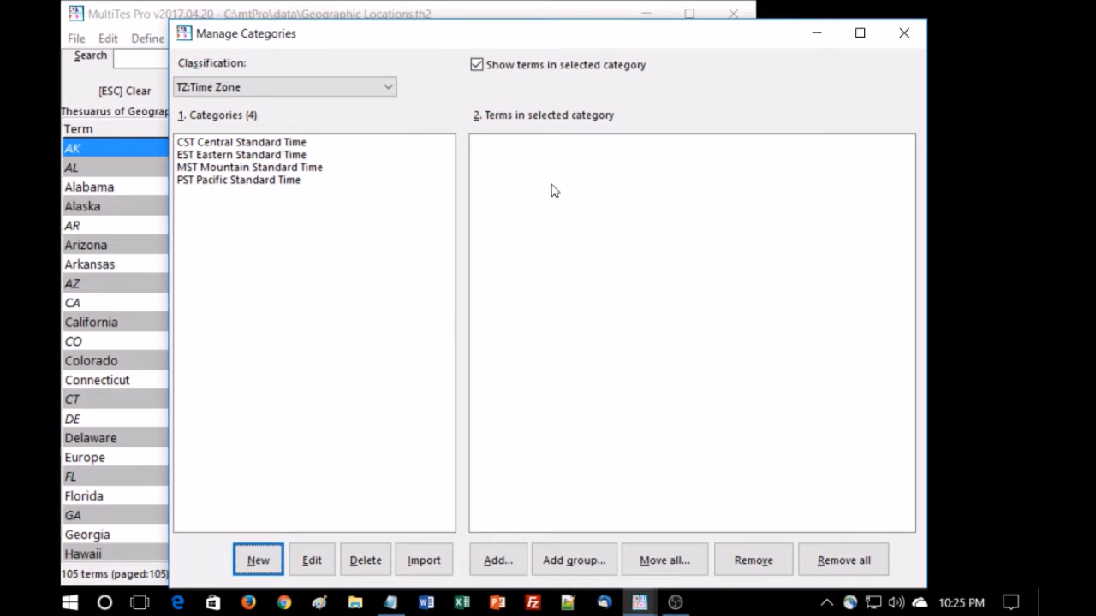
pyautogui.click(907, 36)
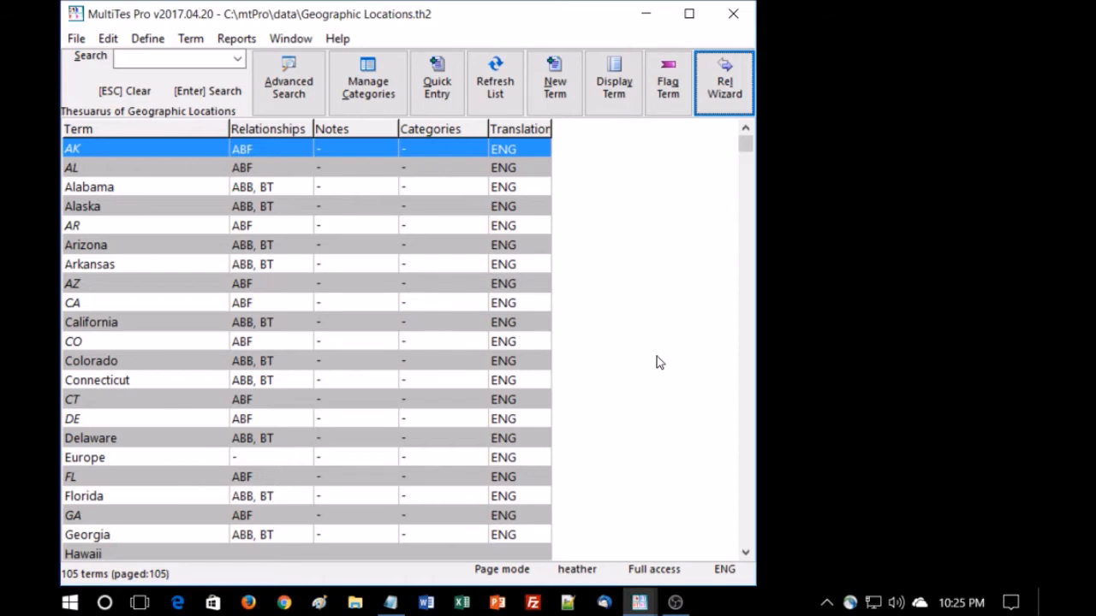
# Reopen category management on the TZ:Time Zone classification and try adding terms without a subcategory selected
pyautogui.click(370, 89)
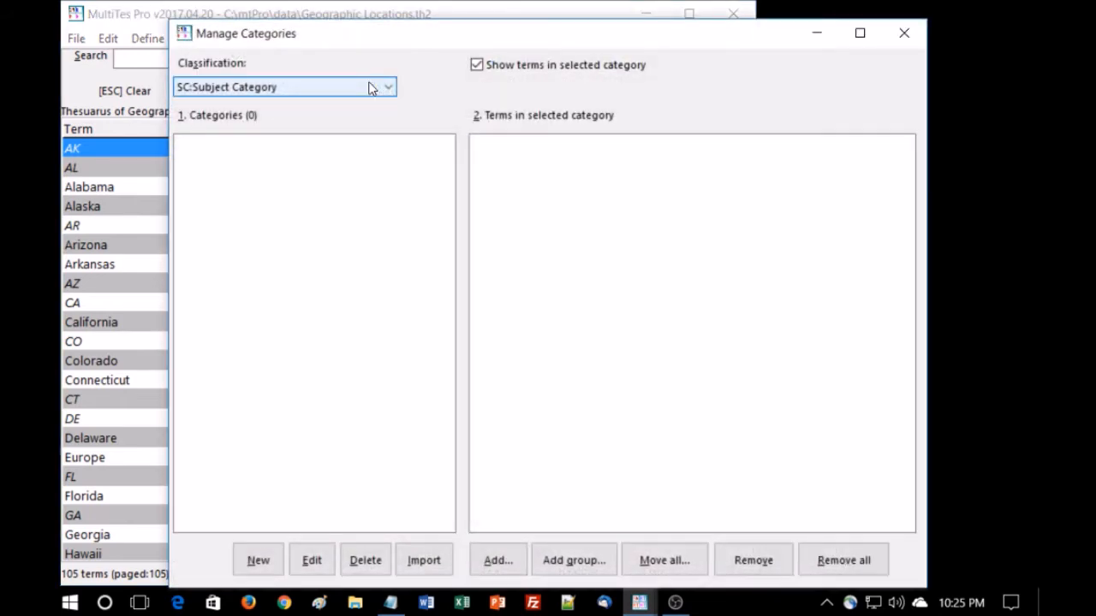
pyautogui.click(390, 89)
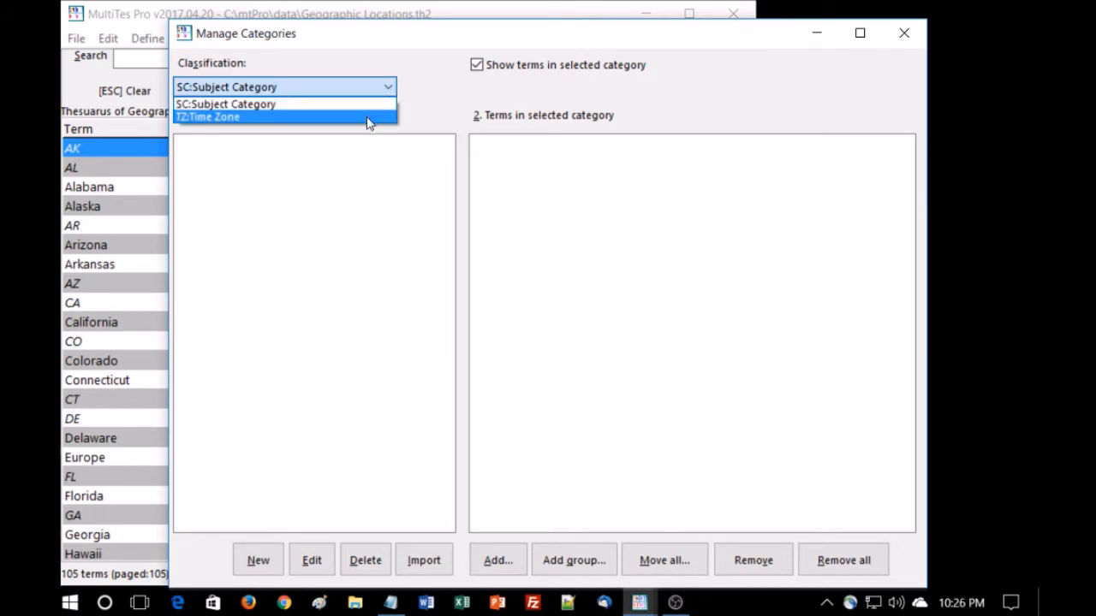
pyautogui.click(368, 117)
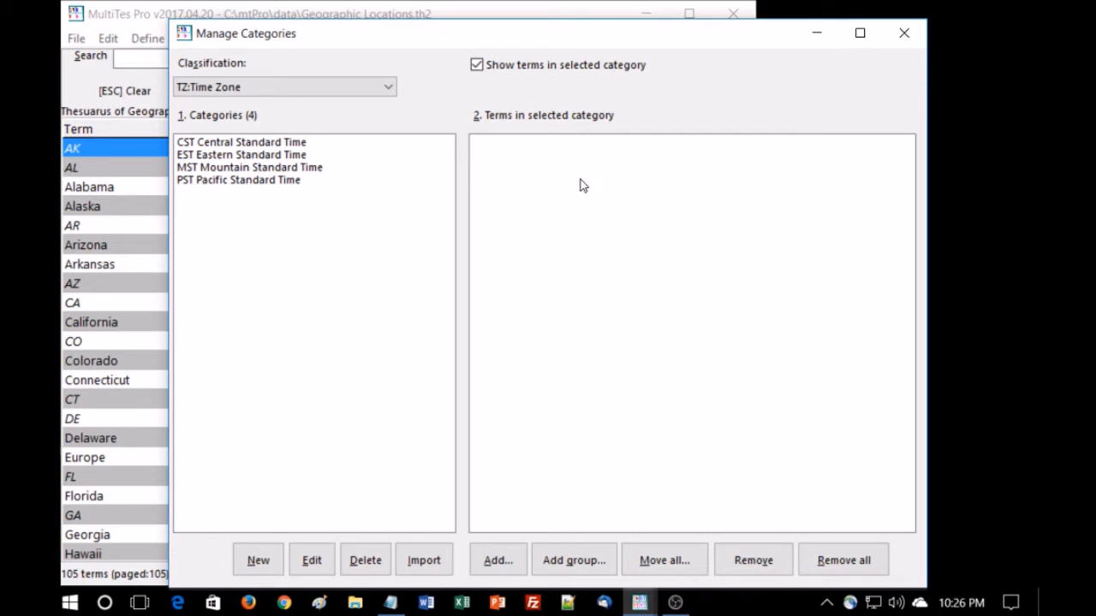
pyautogui.click(496, 563)
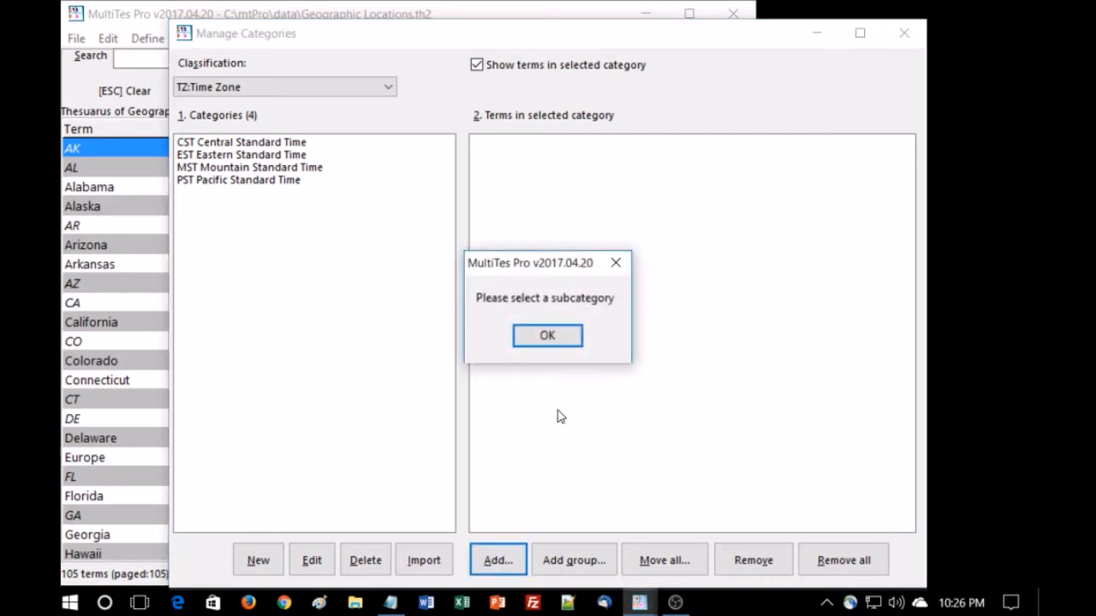
pyautogui.click(547, 337)
# Select the CST subcategory and add the term Texas to it by searching terms starting with te
pyautogui.click(284, 145)
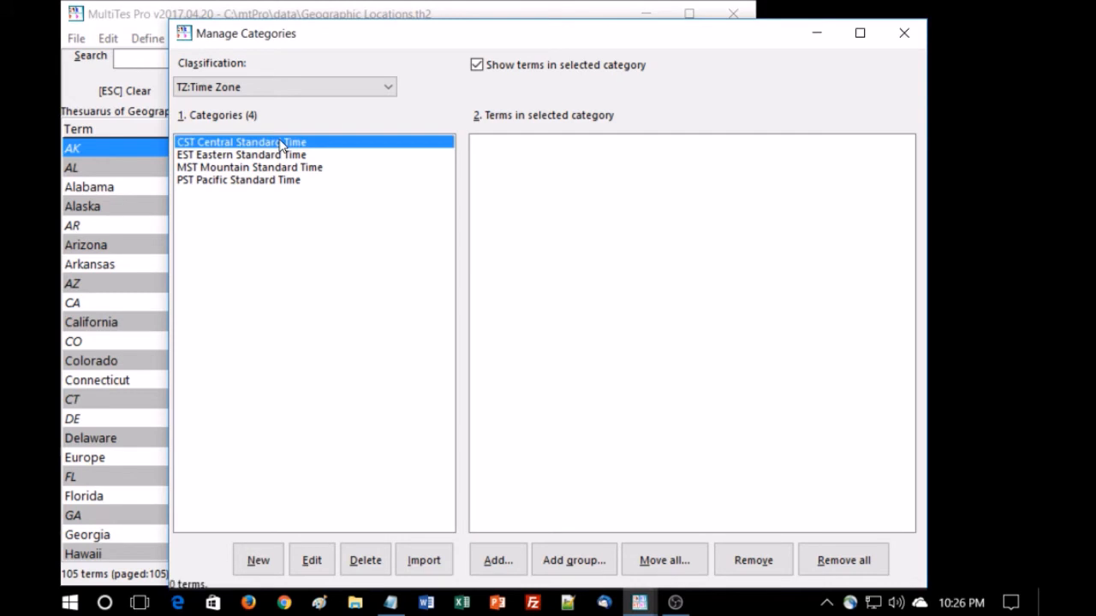
pyautogui.click(500, 561)
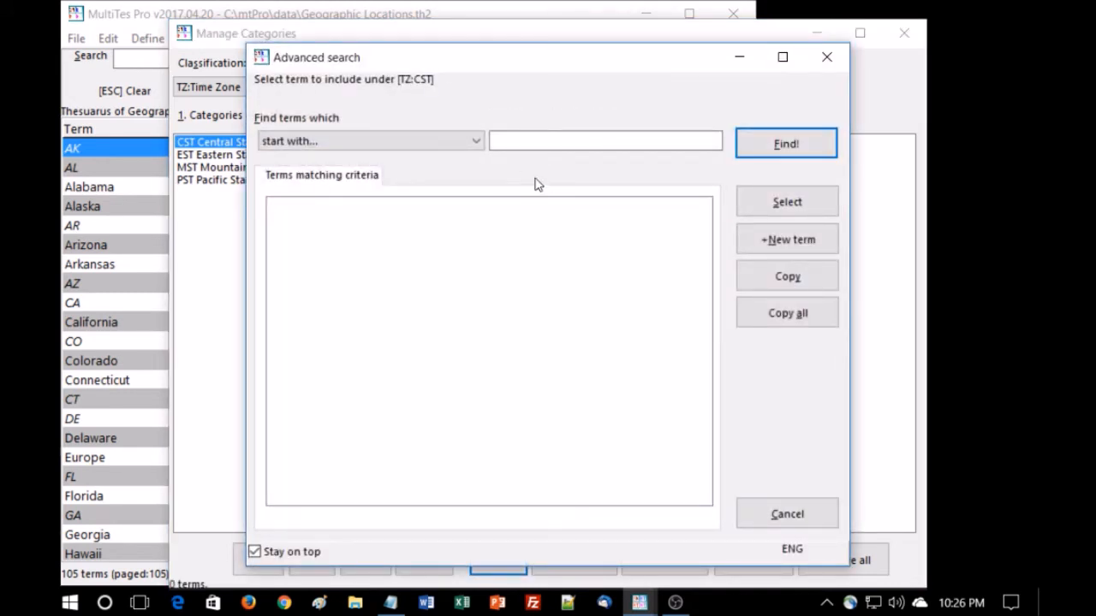
pyautogui.click(527, 138)
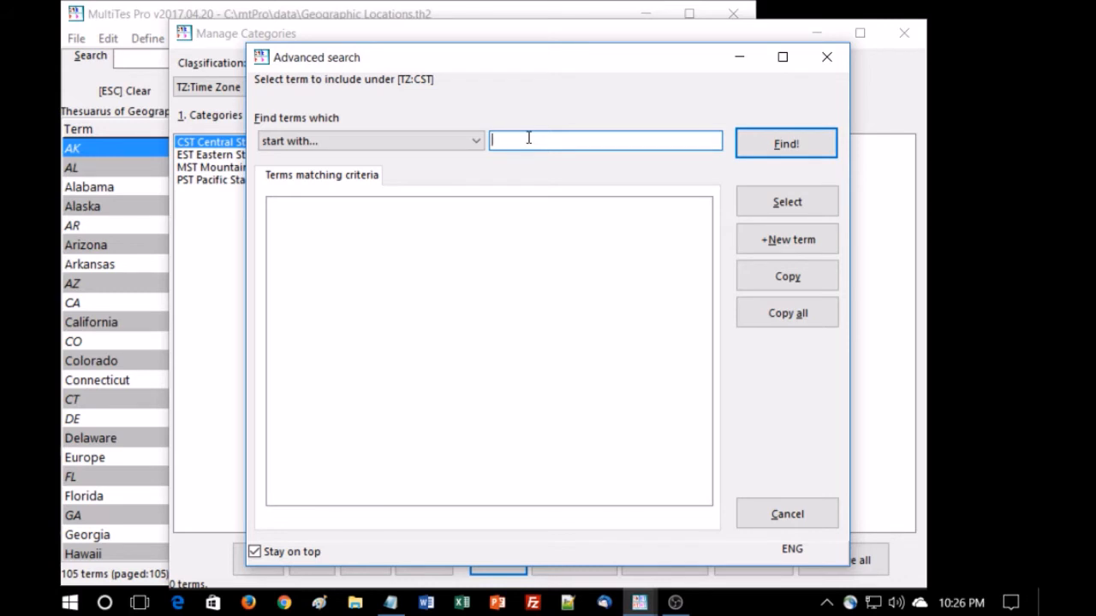
pyautogui.write('te')
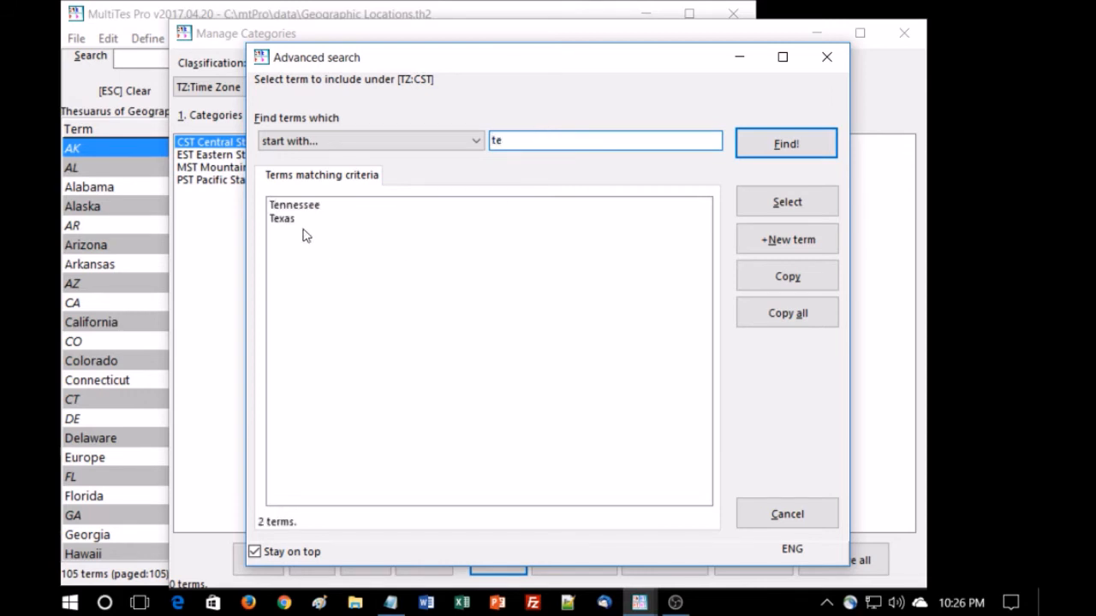
pyautogui.click(291, 220)
pyautogui.click(768, 207)
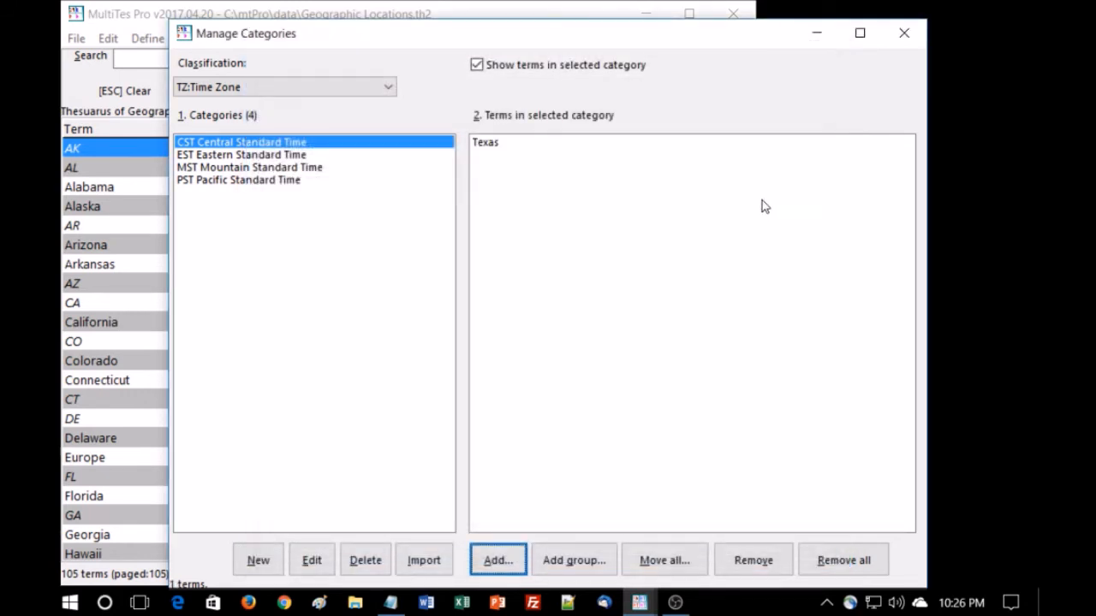
# Add the term Kansas to the CST subcategory by searching terms starting with ka
pyautogui.click(492, 560)
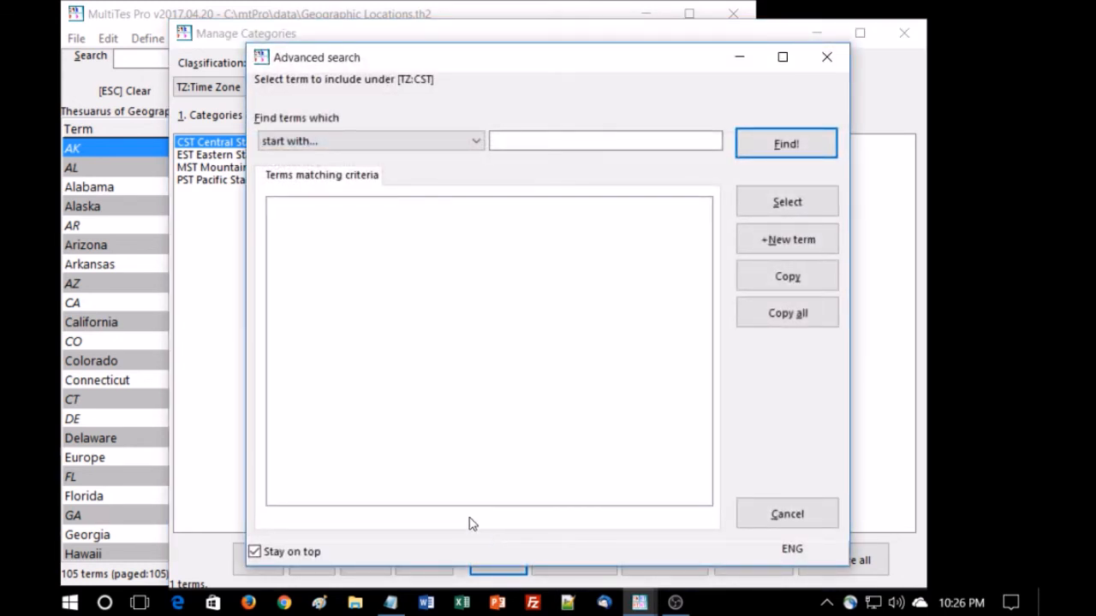
pyautogui.click(541, 138)
pyautogui.write('ka')
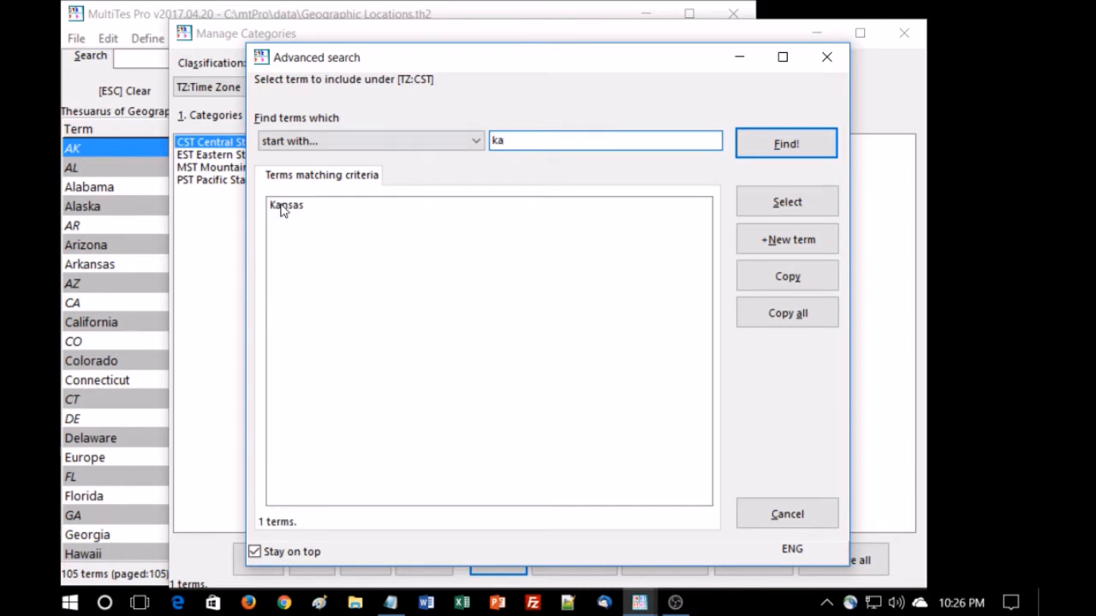
pyautogui.click(283, 209)
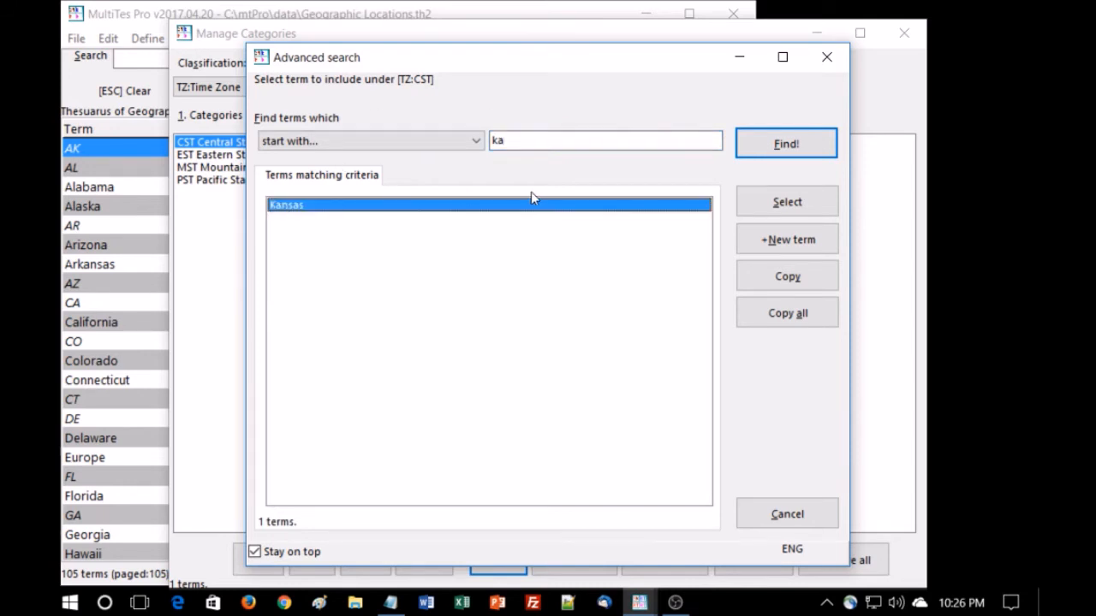
pyautogui.click(787, 203)
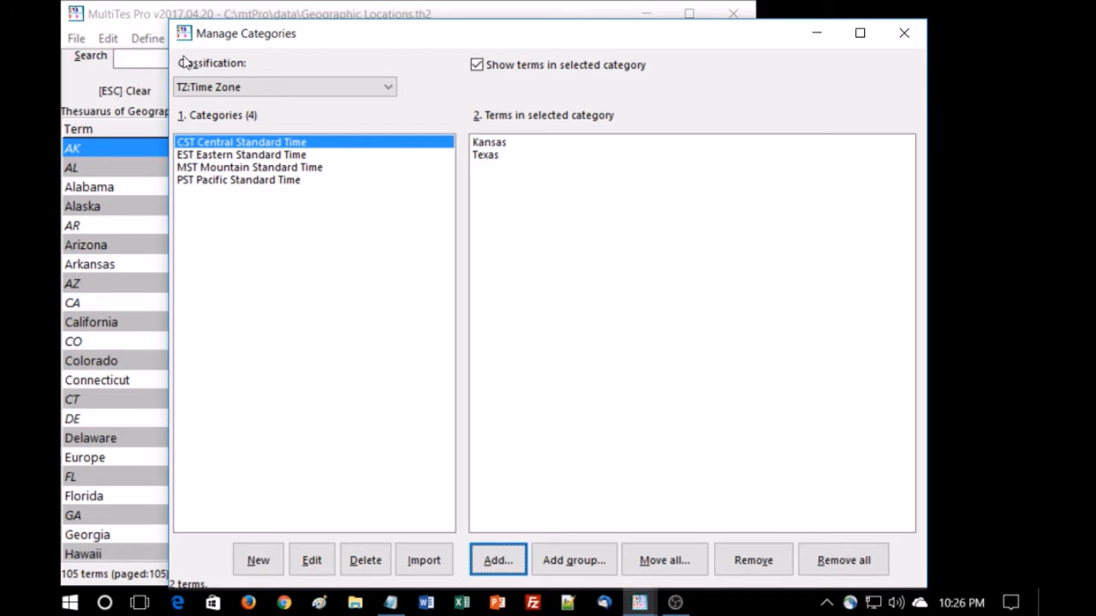
# Add the list of Central Standard Time states from the notes file to CST as a group of terms
pyautogui.click(253, 155)
pyautogui.click(252, 143)
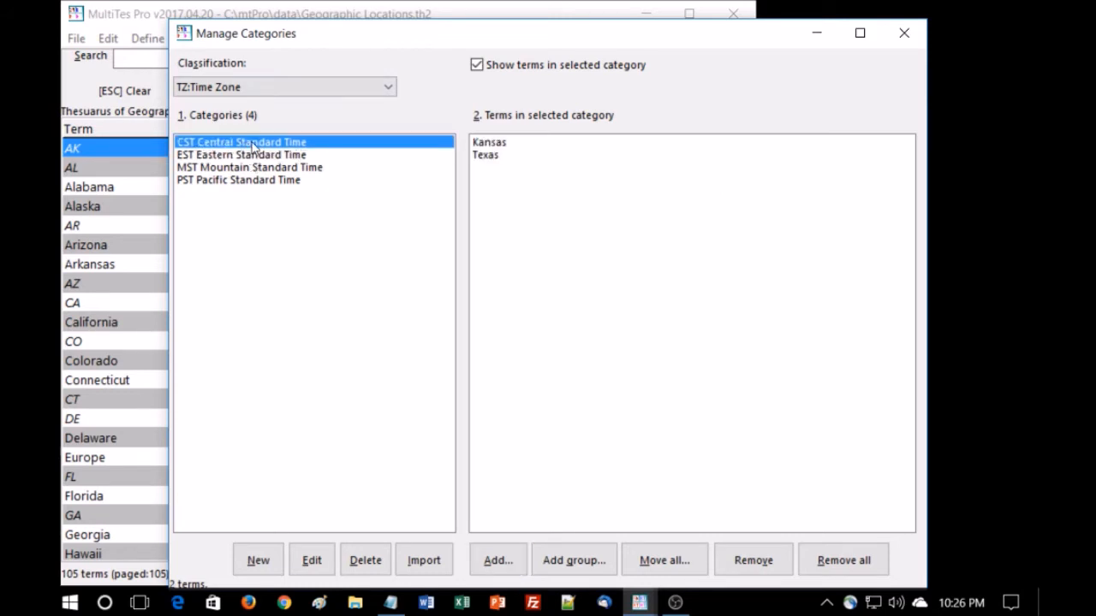
pyautogui.click(571, 560)
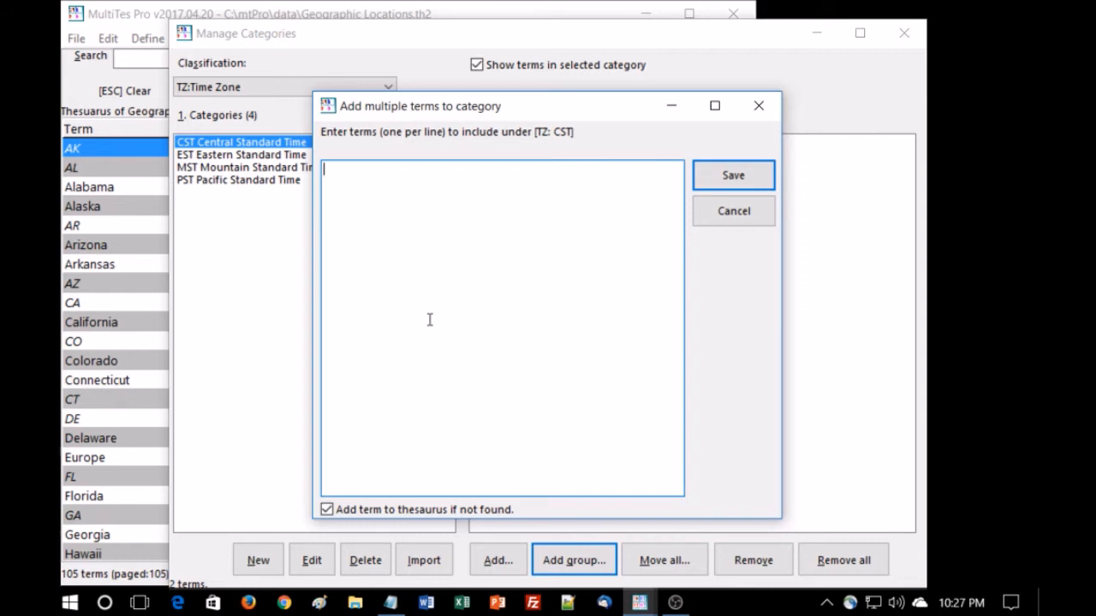
pyautogui.click(392, 603)
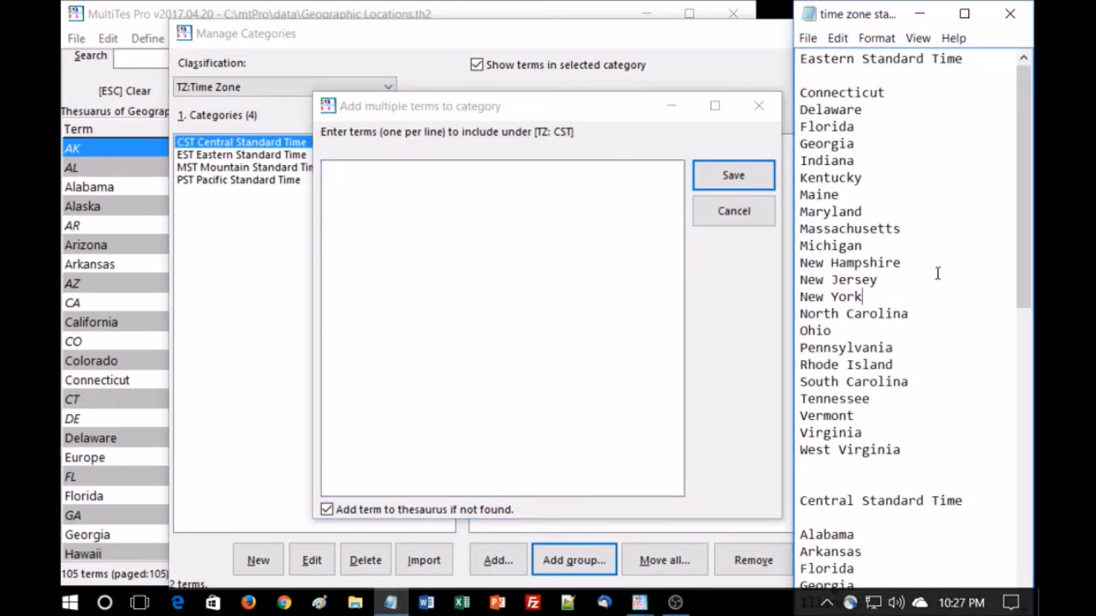
pyautogui.scroll(-6, 936, 272)
pyautogui.scroll(-2, 938, 272)
pyautogui.moveTo(873, 451); pyautogui.dragTo(796, 126)
pyautogui.hotkey('ctrl', 'c')
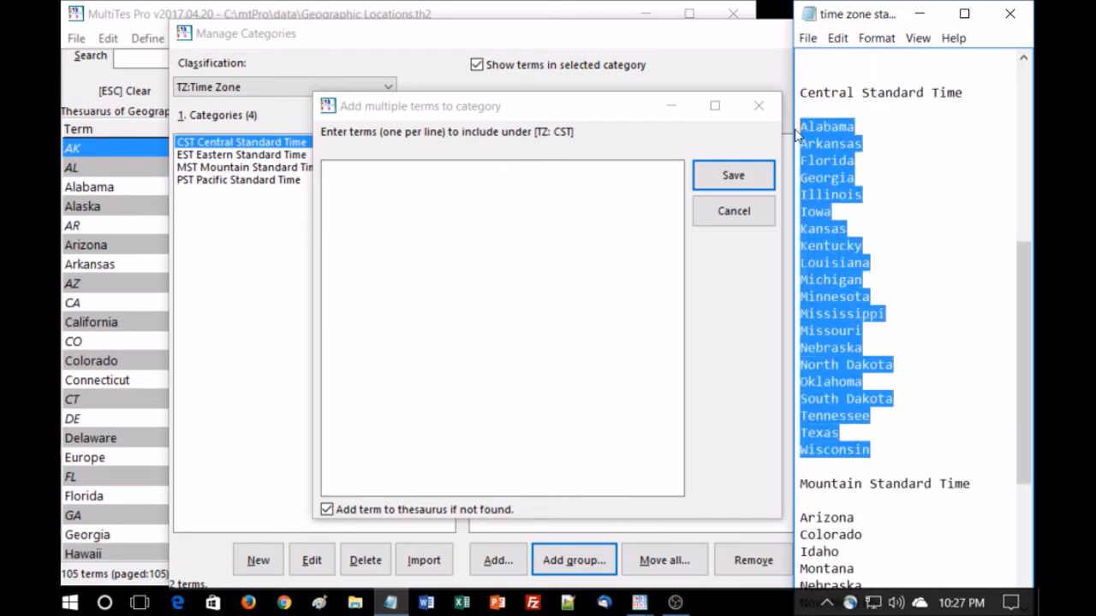
pyautogui.click(431, 176)
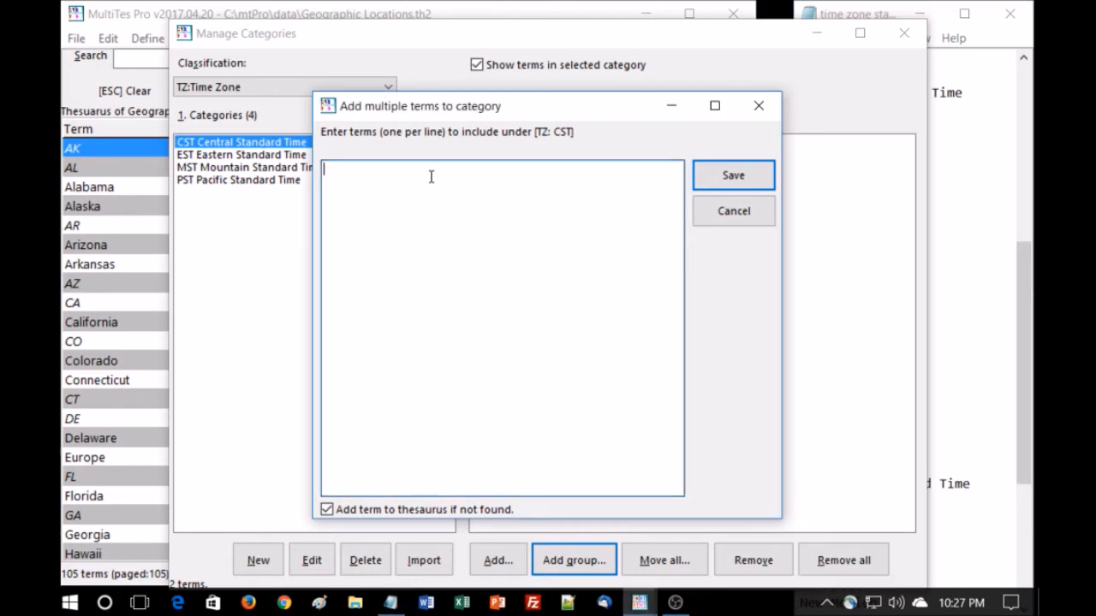
pyautogui.hotkey('ctrl', 'v')
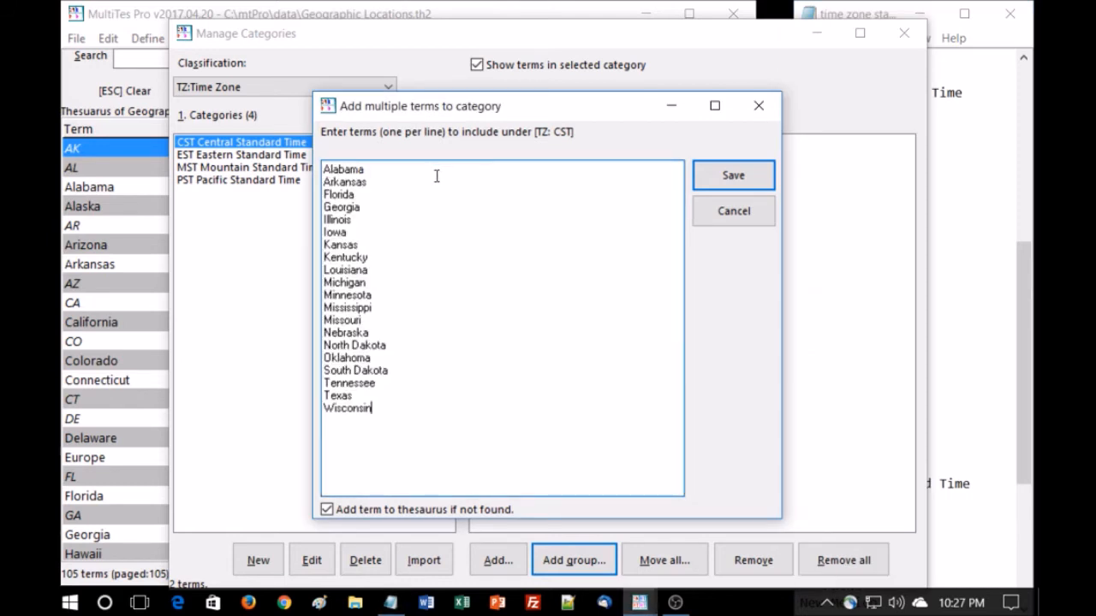
pyautogui.click(734, 177)
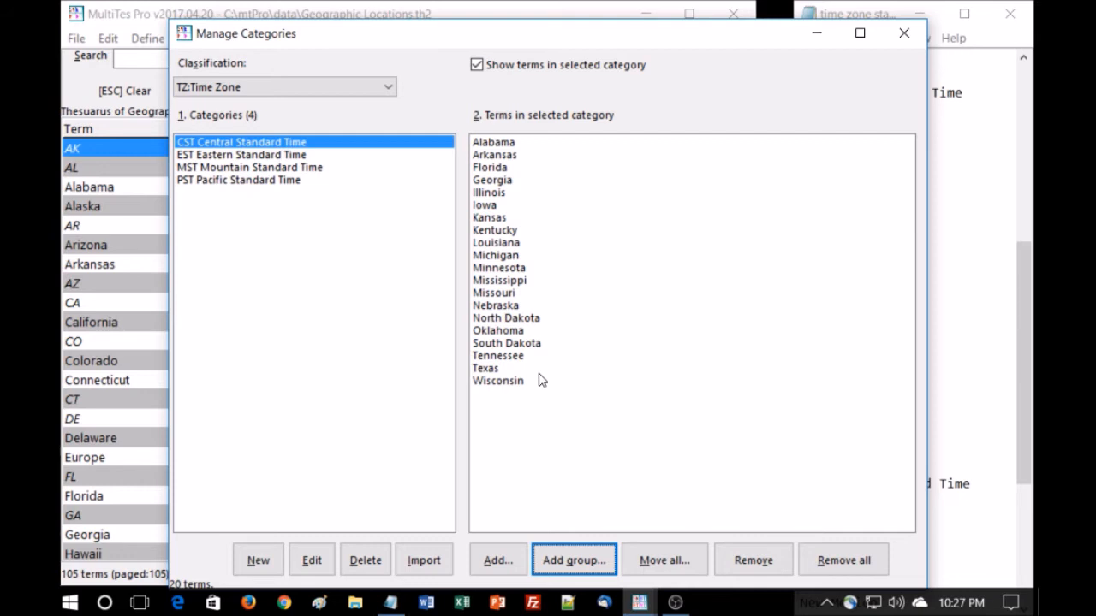
# Add the list of Eastern Standard Time states from the notes file to the EST subcategory as a group
pyautogui.click(267, 157)
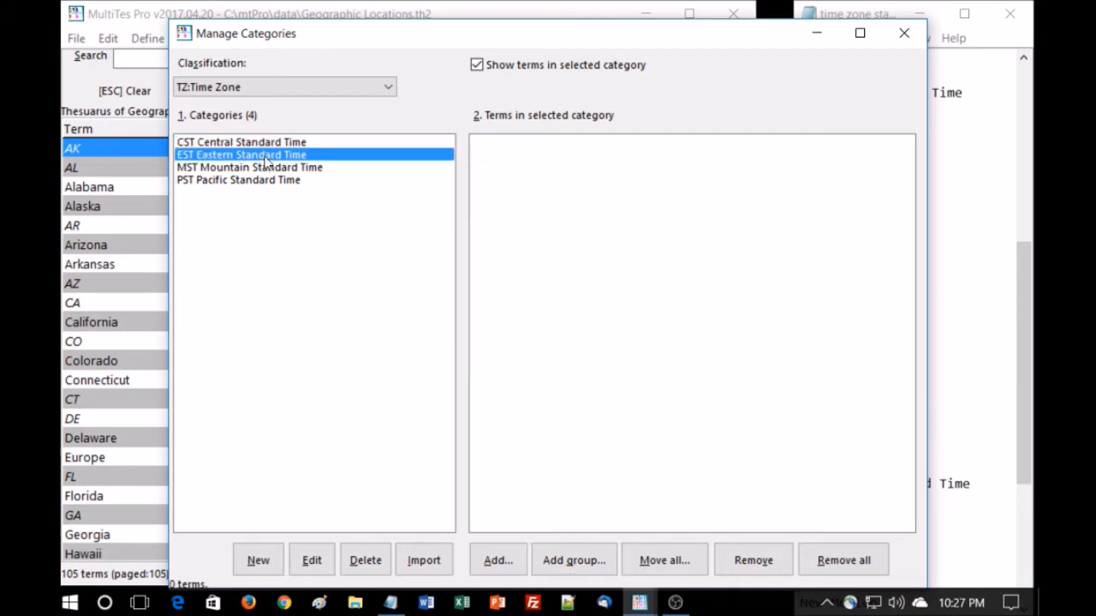
pyautogui.click(978, 191)
pyautogui.scroll(6, 917, 242)
pyautogui.moveTo(907, 411); pyautogui.dragTo(780, 95)
pyautogui.hotkey('ctrl', 'c')
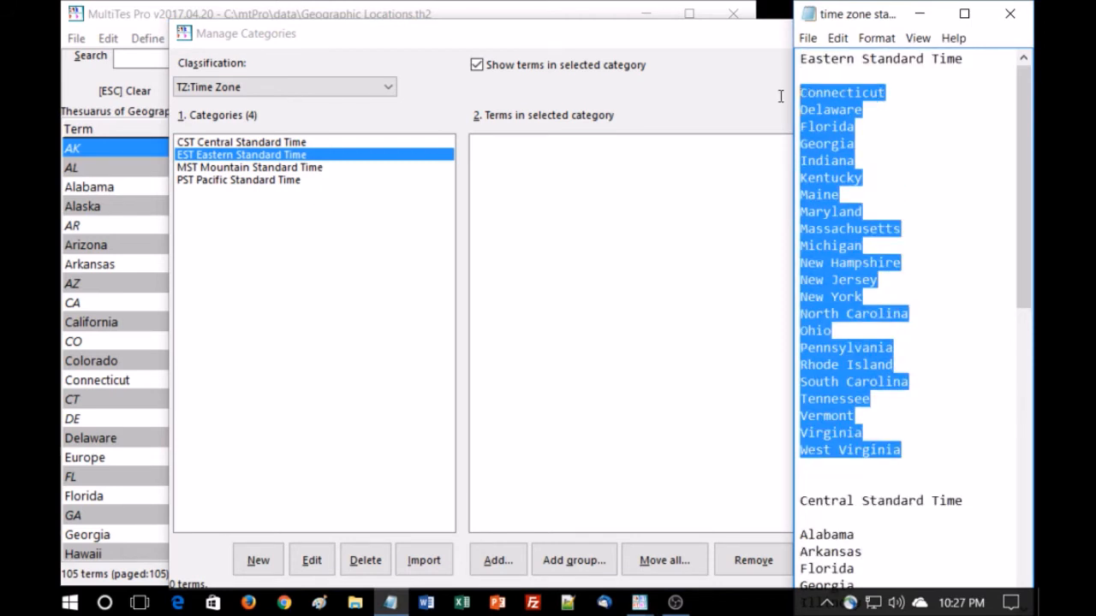
pyautogui.click(546, 164)
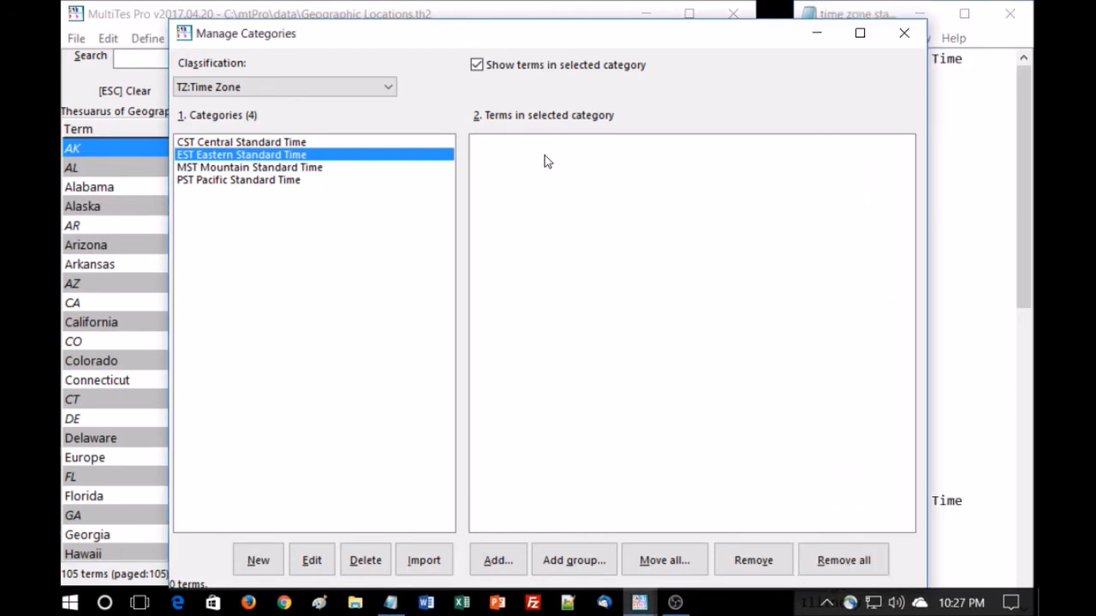
pyautogui.click(573, 559)
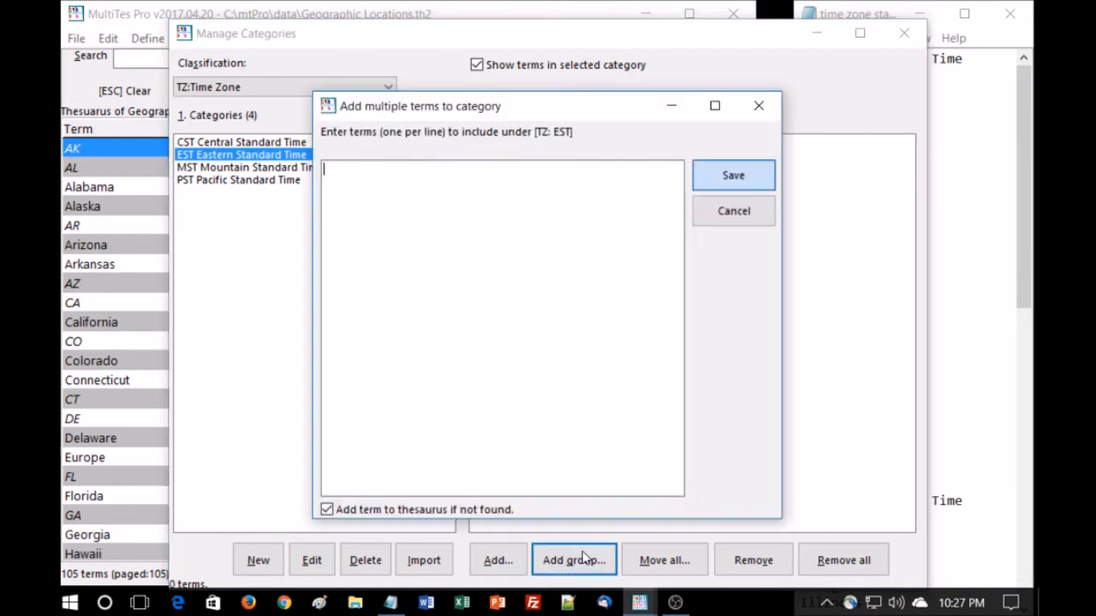
pyautogui.hotkey('ctrl', 'v')
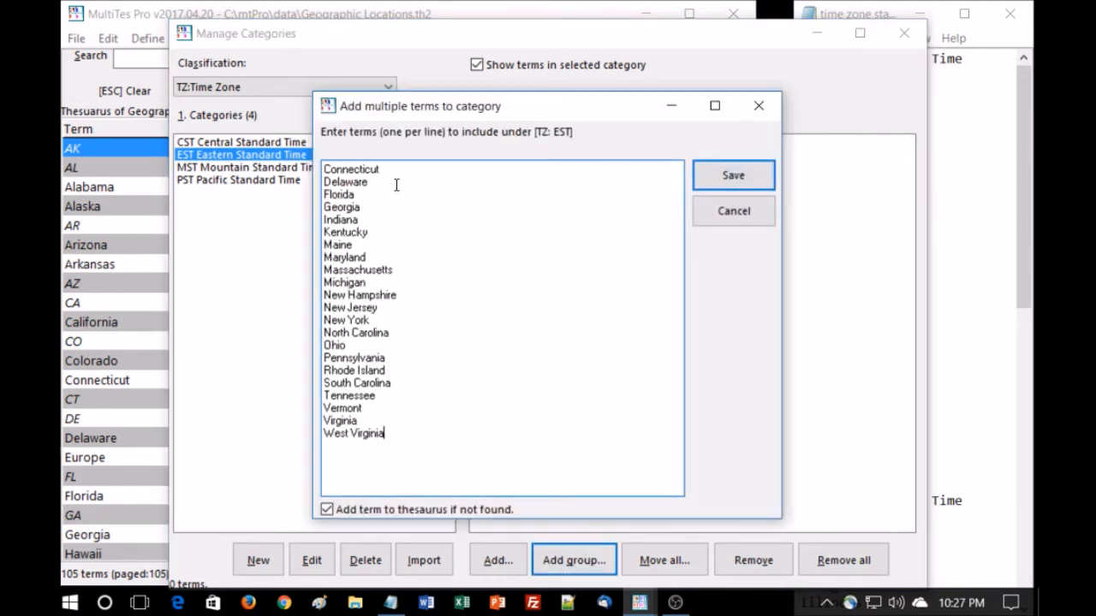
pyautogui.click(728, 175)
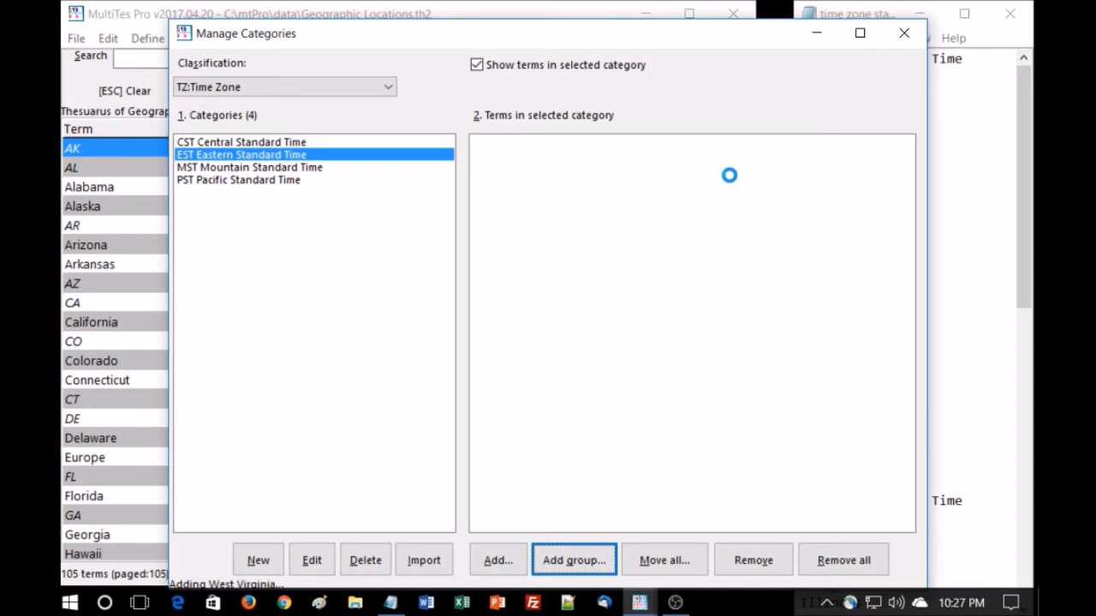
# Add the list of Mountain Standard Time states from the notes file to the MST subcategory as a group
pyautogui.click(285, 171)
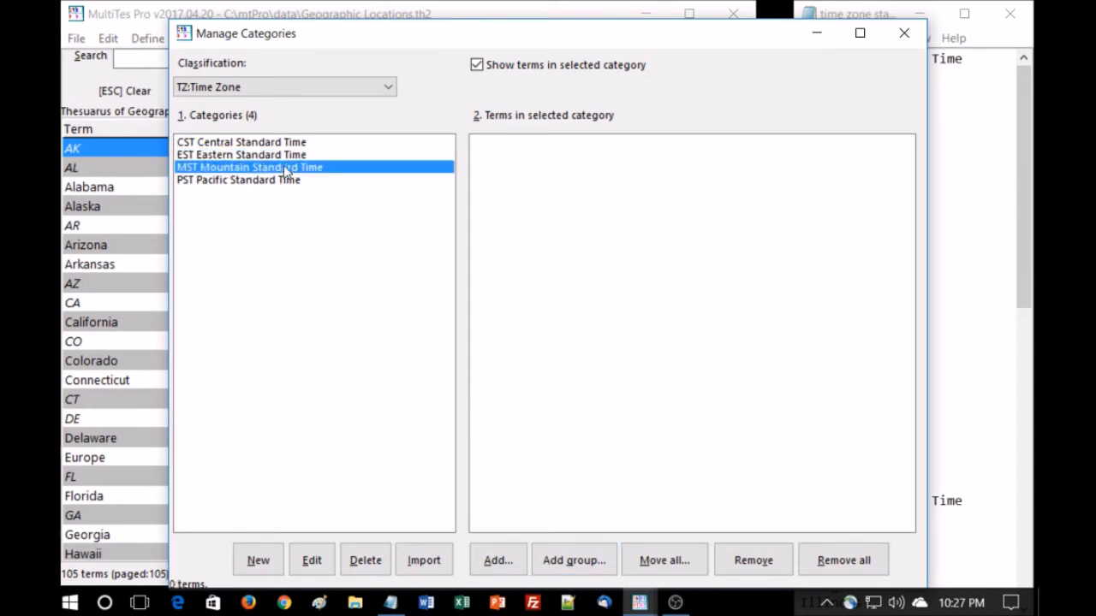
pyautogui.click(570, 561)
pyautogui.click(976, 317)
pyautogui.scroll(-8, 941, 391)
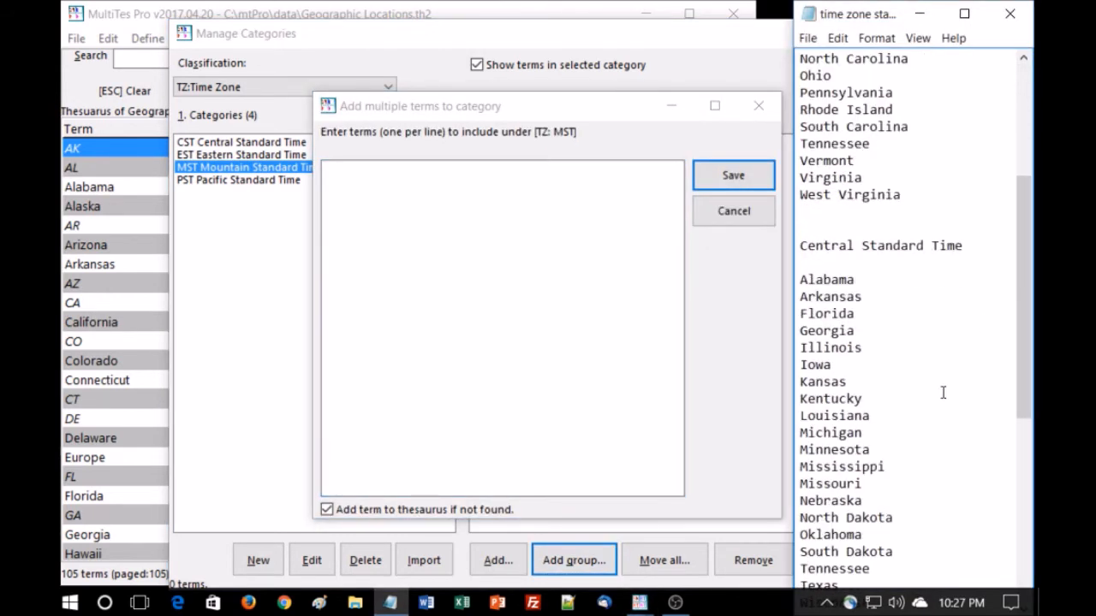
pyautogui.scroll(-5, 942, 392)
pyautogui.moveTo(856, 418); pyautogui.dragTo(780, 250)
pyautogui.hotkey('ctrl', 'c')
pyautogui.click(479, 233)
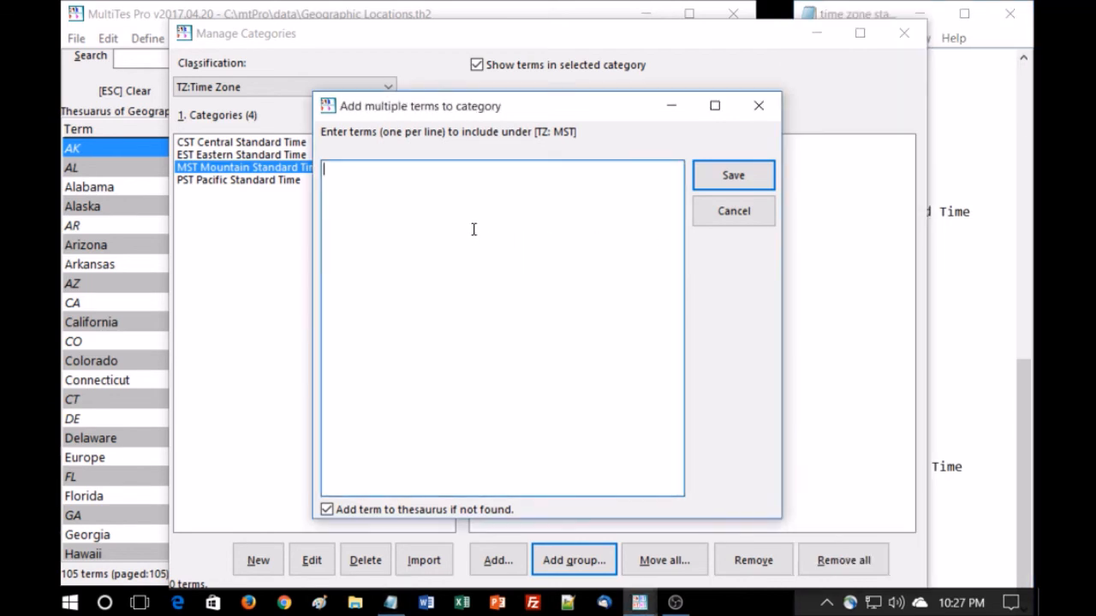
pyautogui.hotkey('ctrl', 'v')
pyautogui.click(724, 176)
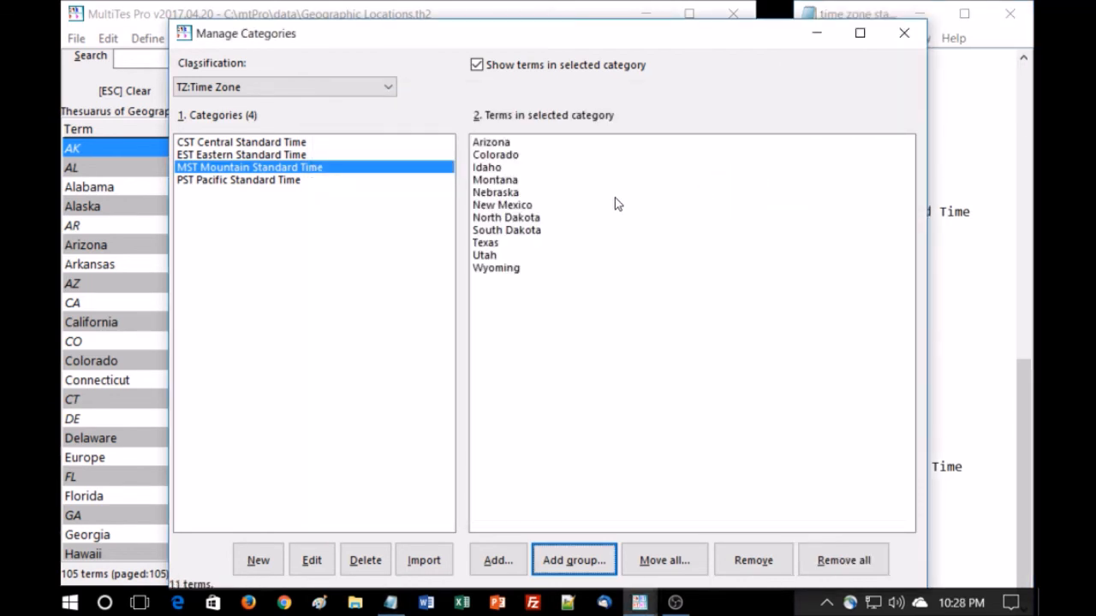
# Add California, Nevada, Oregon and Washington to the PST subcategory as a group from the notes file
pyautogui.click(278, 182)
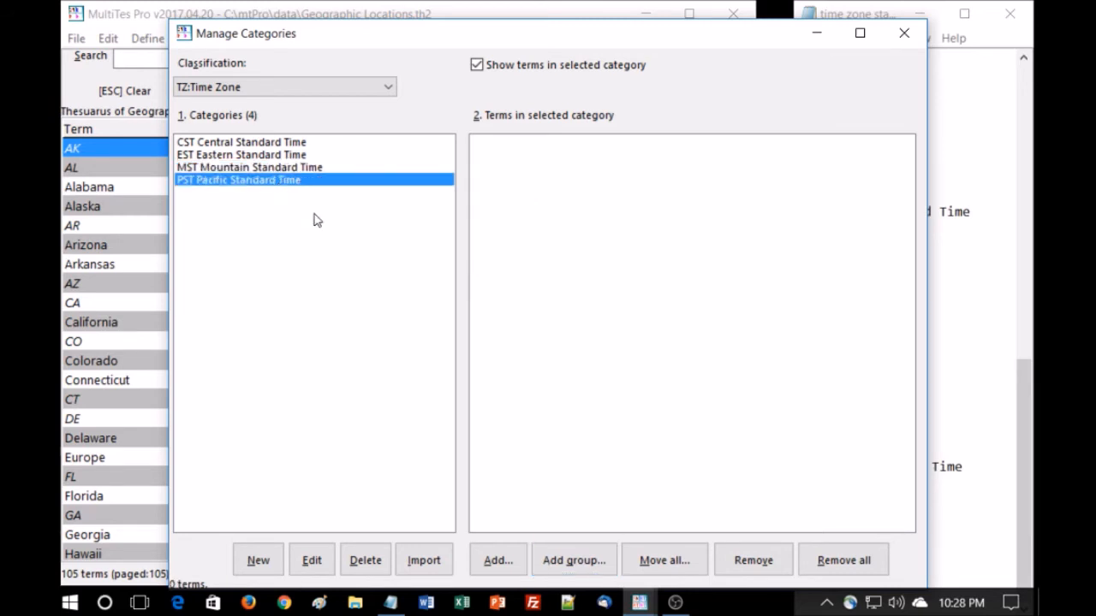
pyautogui.click(579, 558)
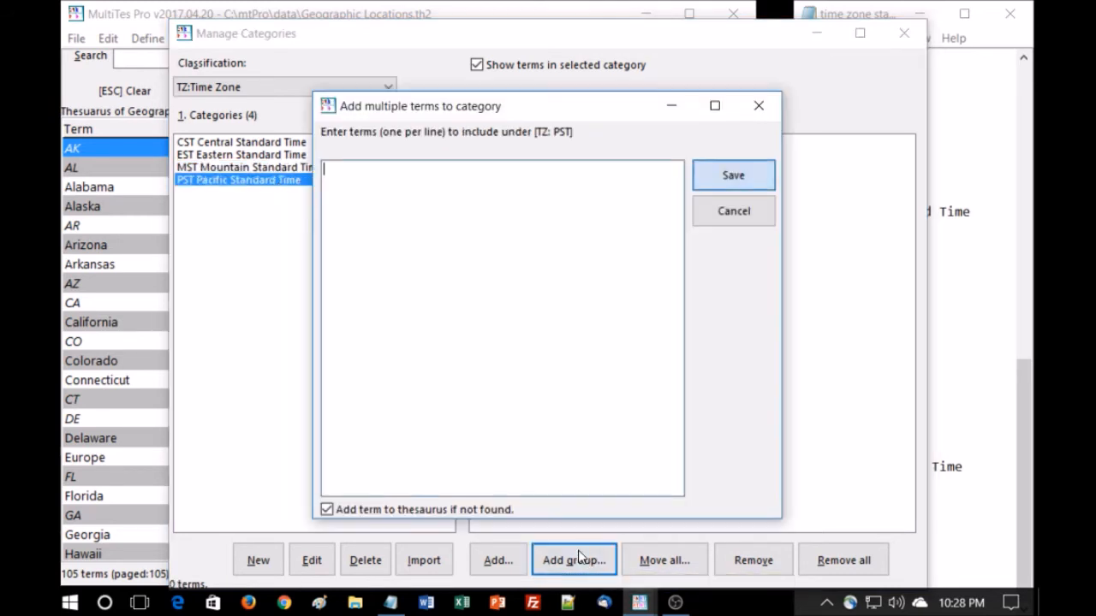
pyautogui.click(938, 345)
pyautogui.moveTo(895, 556); pyautogui.dragTo(799, 501)
pyautogui.hotkey('ctrl', 'c')
pyautogui.click(467, 247)
pyautogui.hotkey('ctrl', 'v')
pyautogui.click(702, 174)
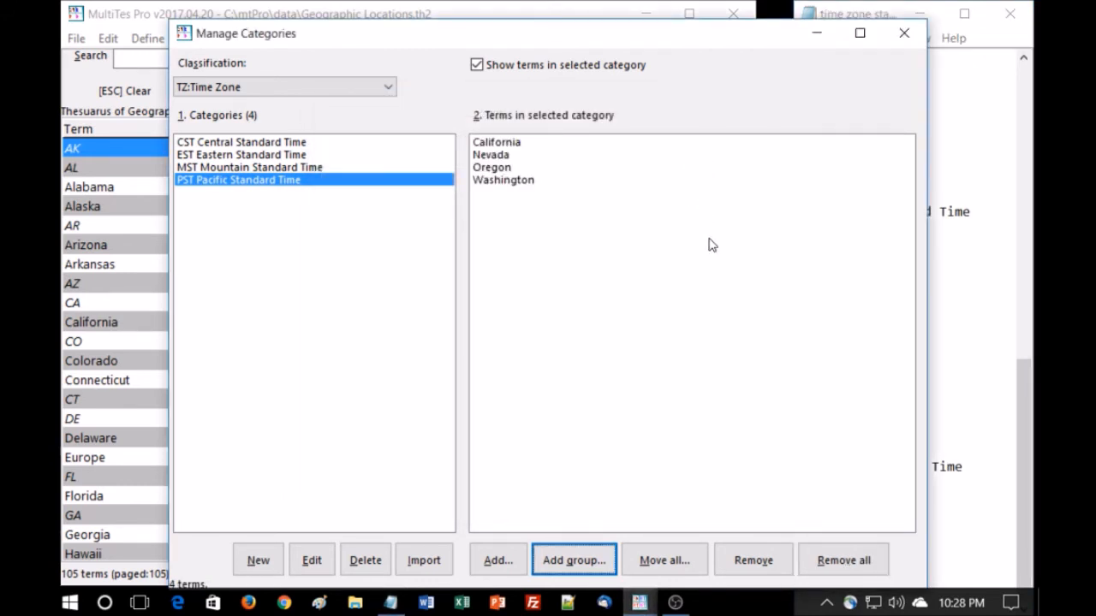
# Close the category manager, minimize the notes file, and refresh the term list
pyautogui.click(905, 34)
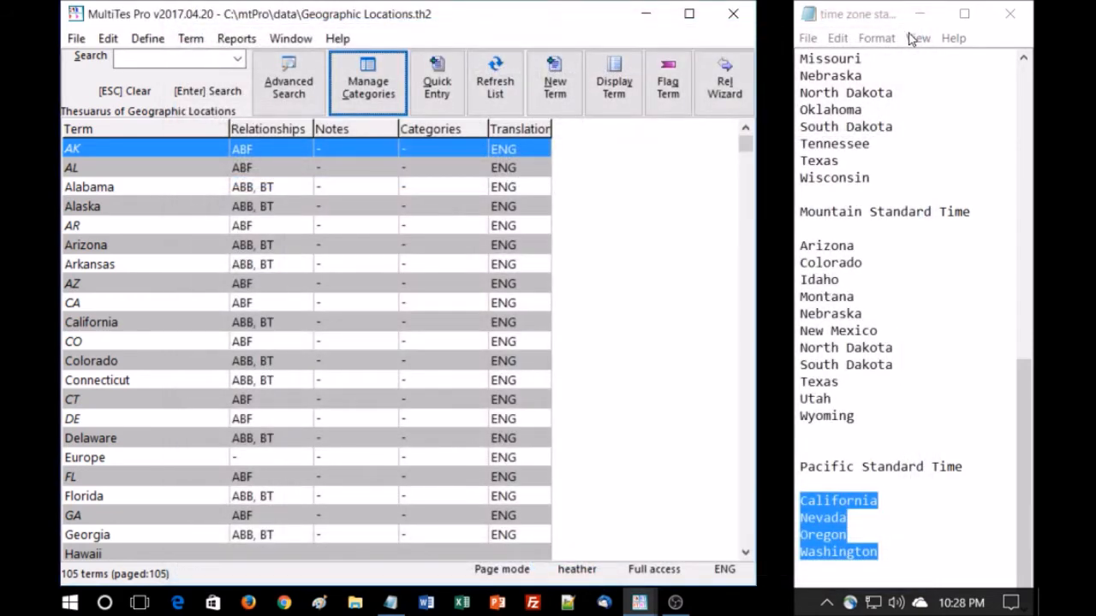
pyautogui.click(922, 15)
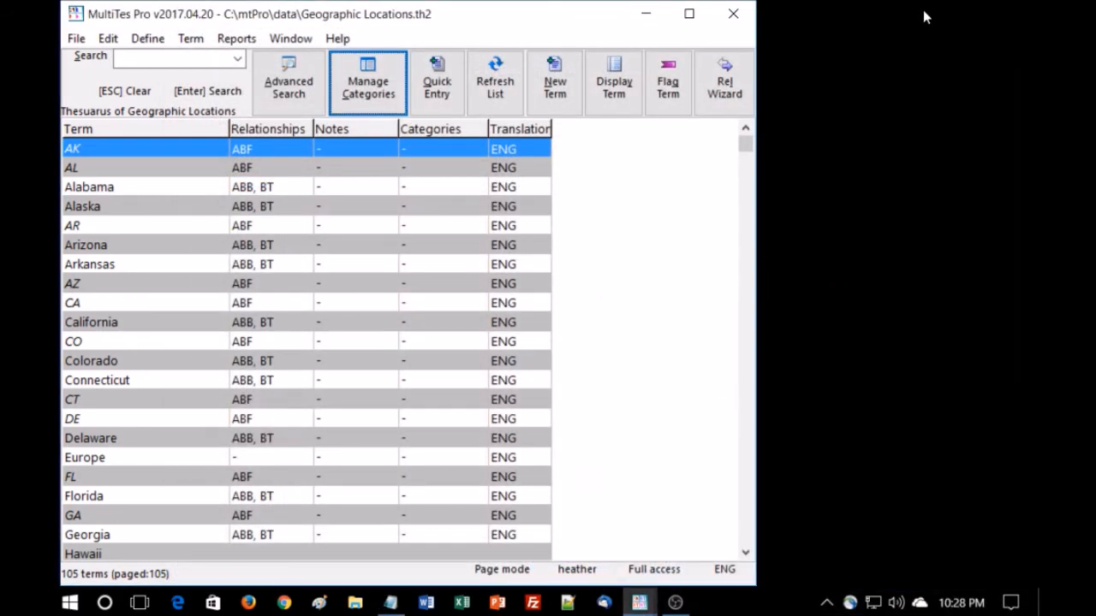
pyautogui.click(489, 106)
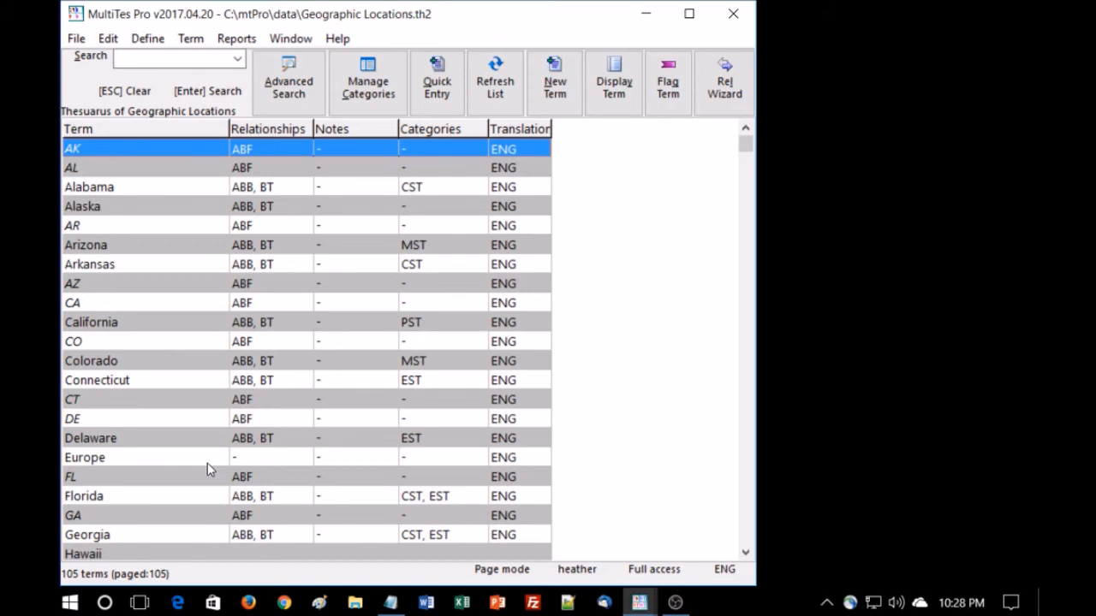
# Search for and open the United States of America term record
pyautogui.click(153, 56)
pyautogui.write('un')
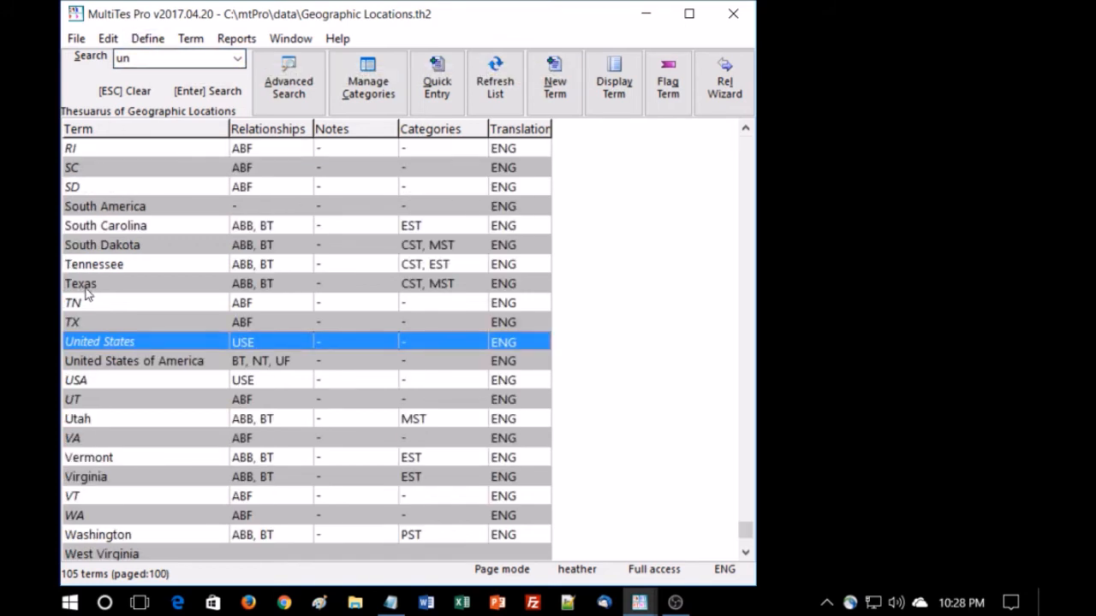
pyautogui.doubleClick(161, 361)
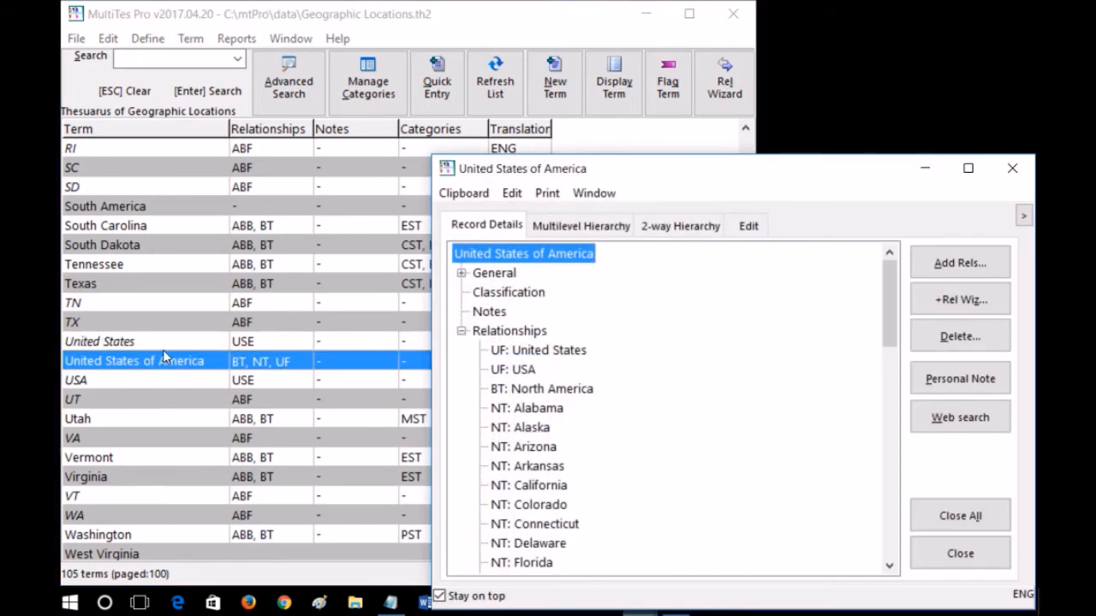
pyautogui.click(922, 266)
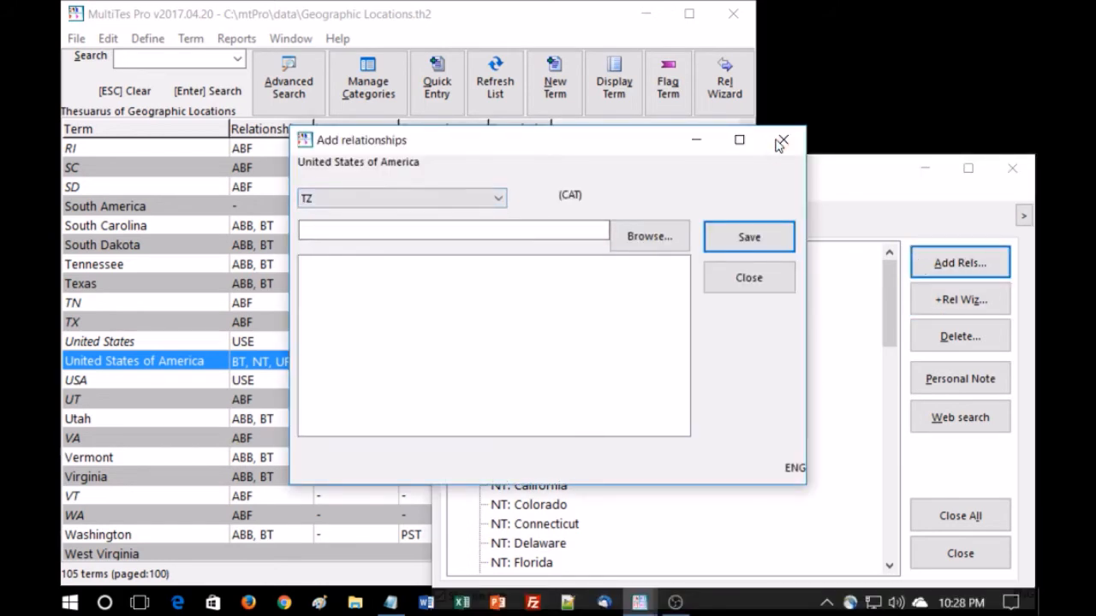
pyautogui.click(781, 142)
# Use the Relationship Wizard to assign United States of America to the CST, EST, MST and PST Time Zone categories
pyautogui.click(942, 300)
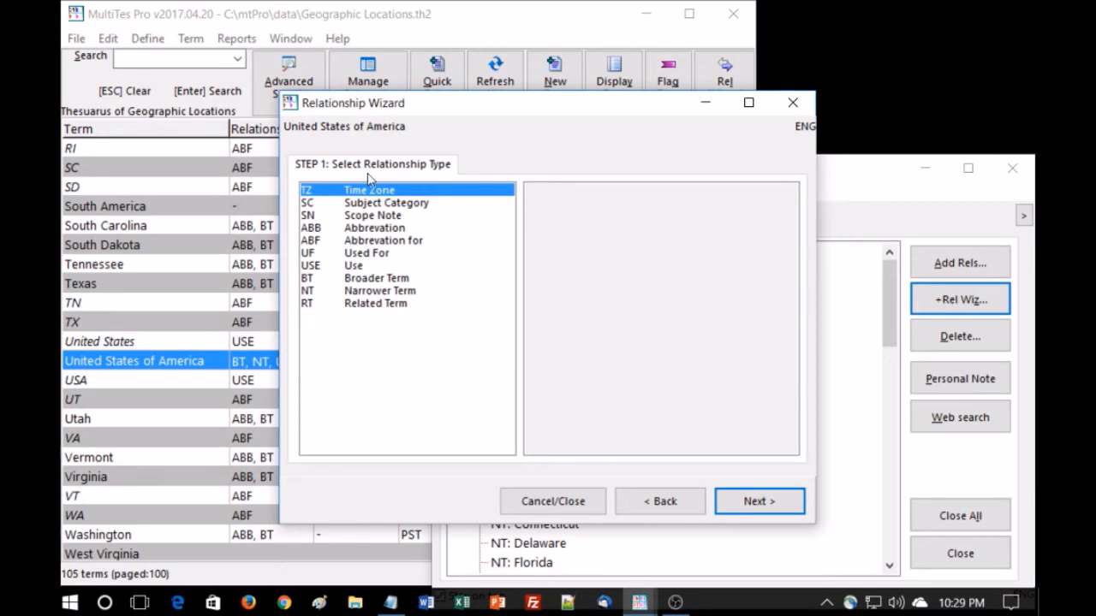
pyautogui.click(750, 504)
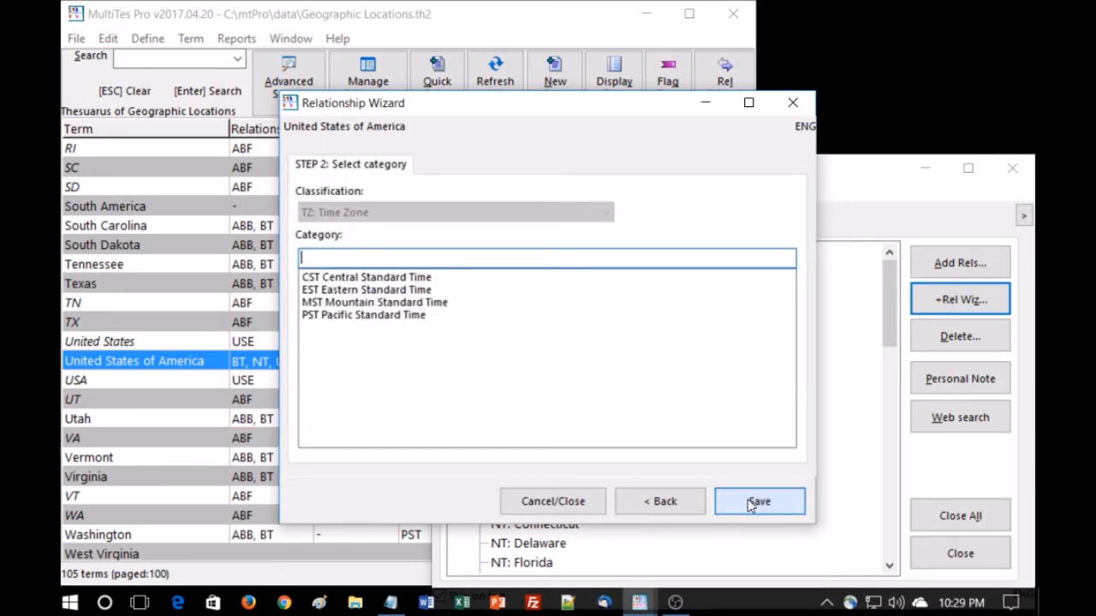
pyautogui.click(399, 277)
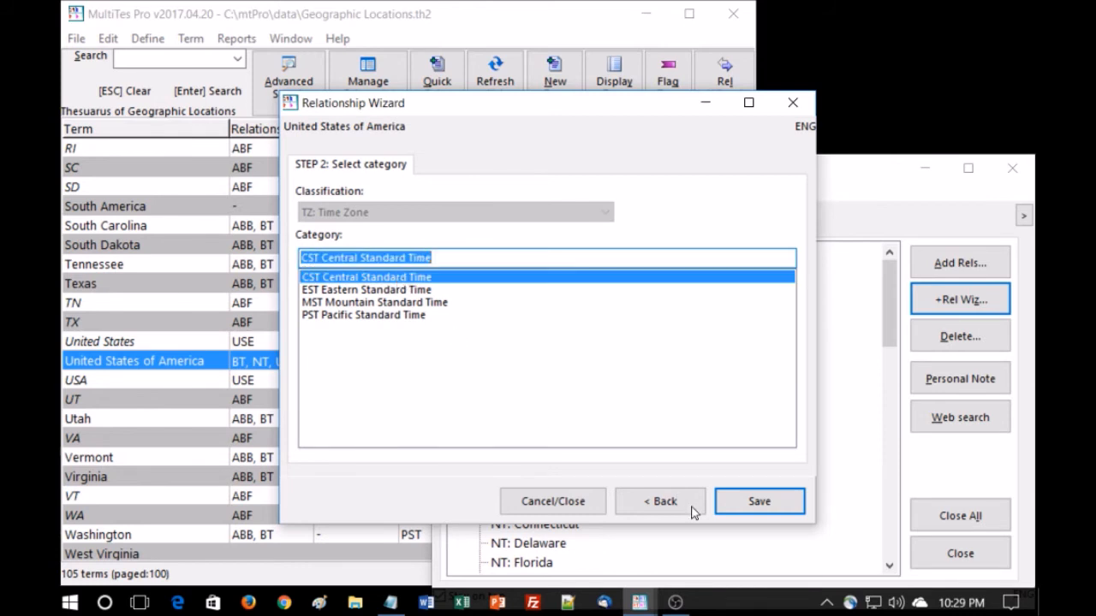
pyautogui.click(761, 503)
pyautogui.click(750, 502)
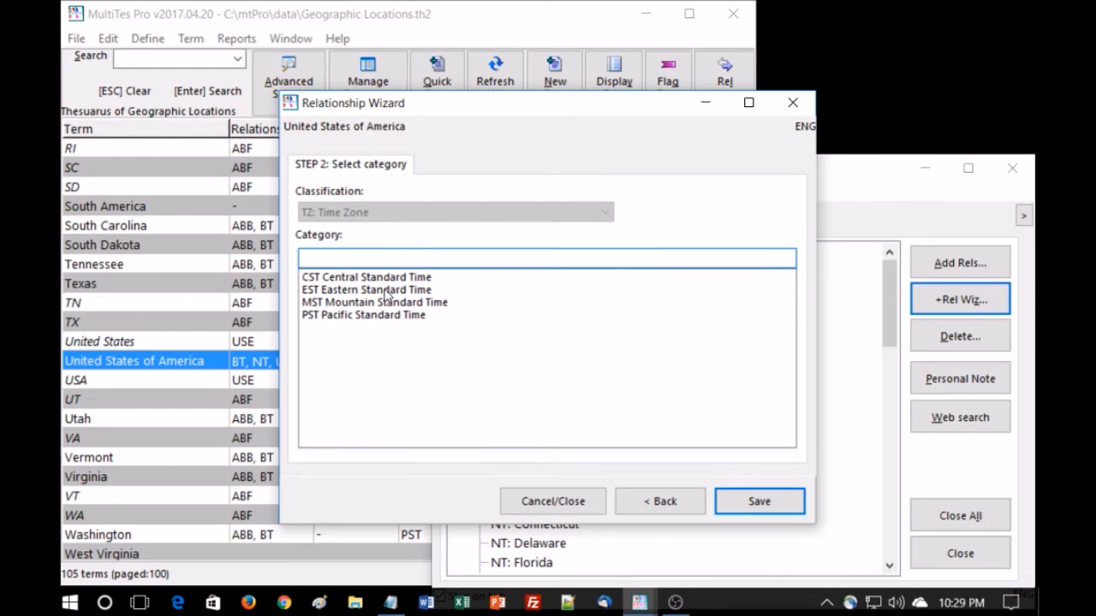
pyautogui.click(385, 290)
pyautogui.click(758, 501)
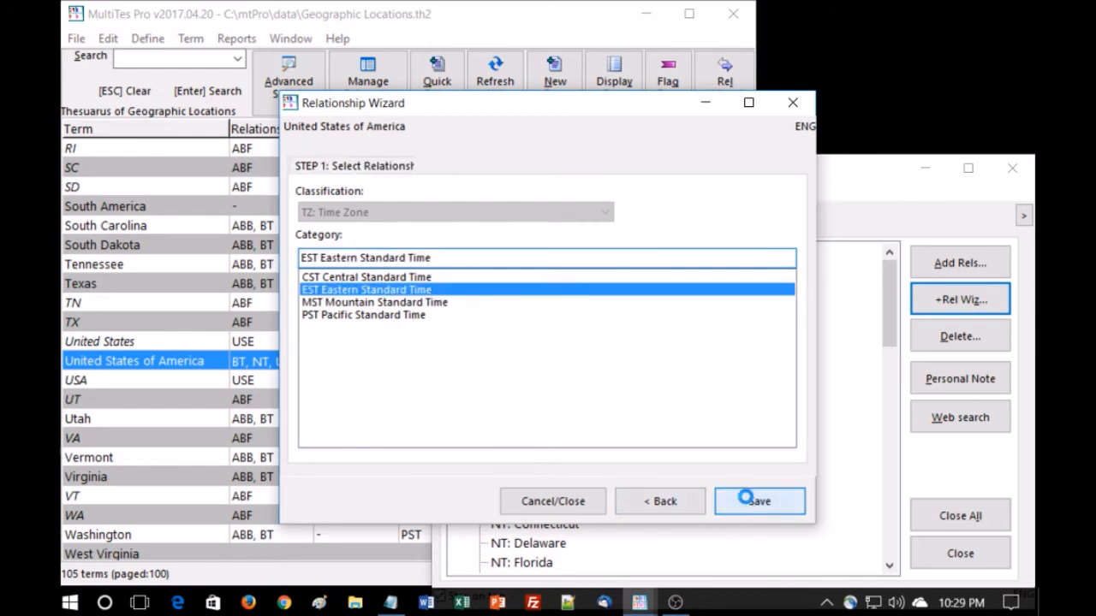
pyautogui.click(778, 511)
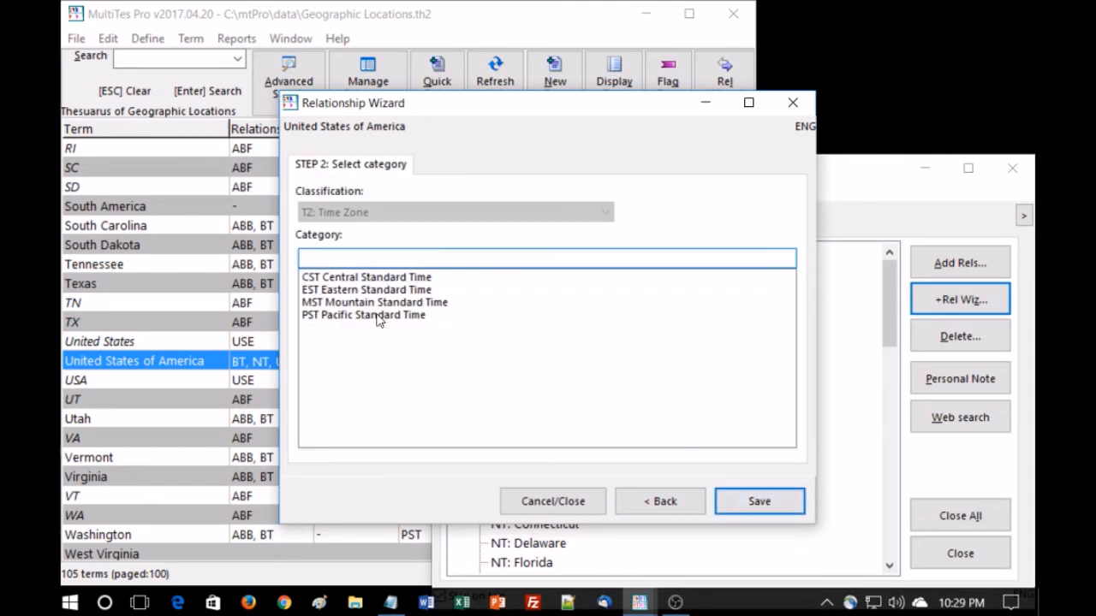
pyautogui.click(359, 304)
pyautogui.click(760, 501)
pyautogui.click(768, 495)
pyautogui.click(360, 314)
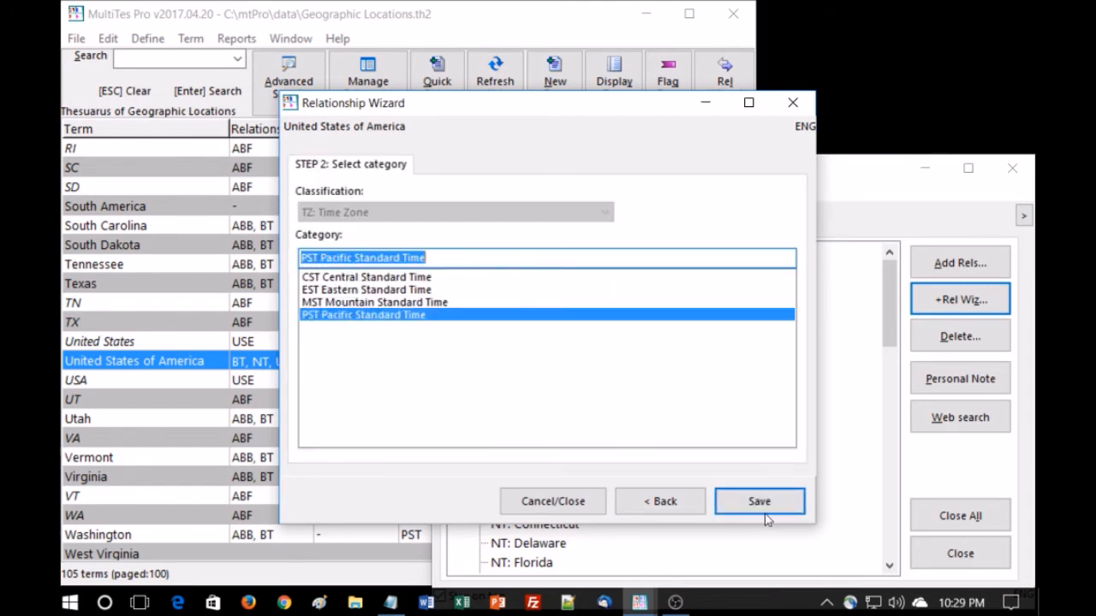
pyautogui.click(758, 499)
pyautogui.click(768, 504)
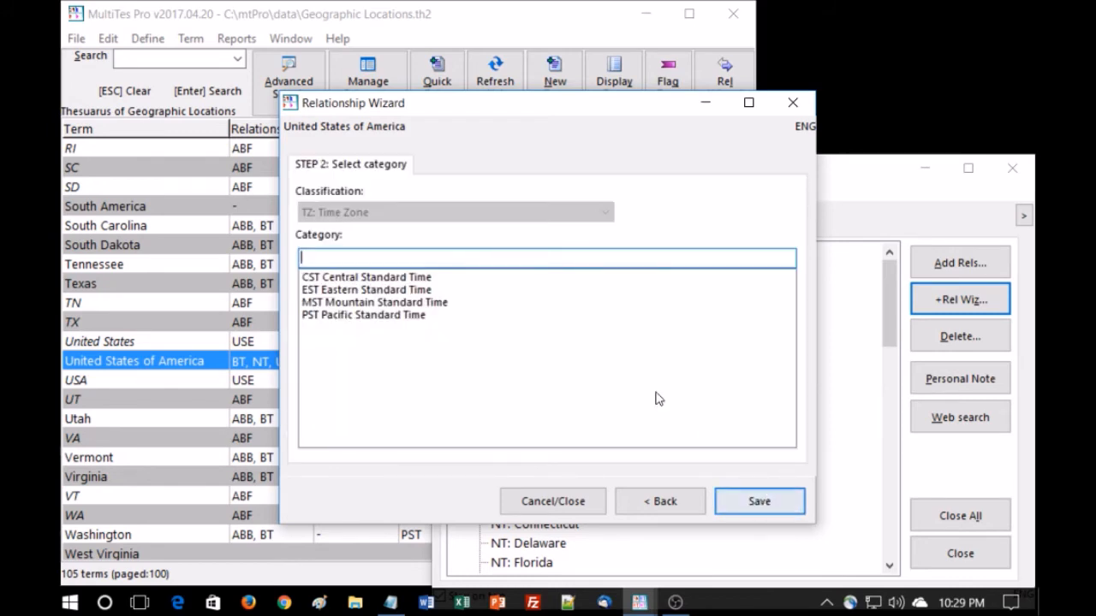
pyautogui.click(793, 103)
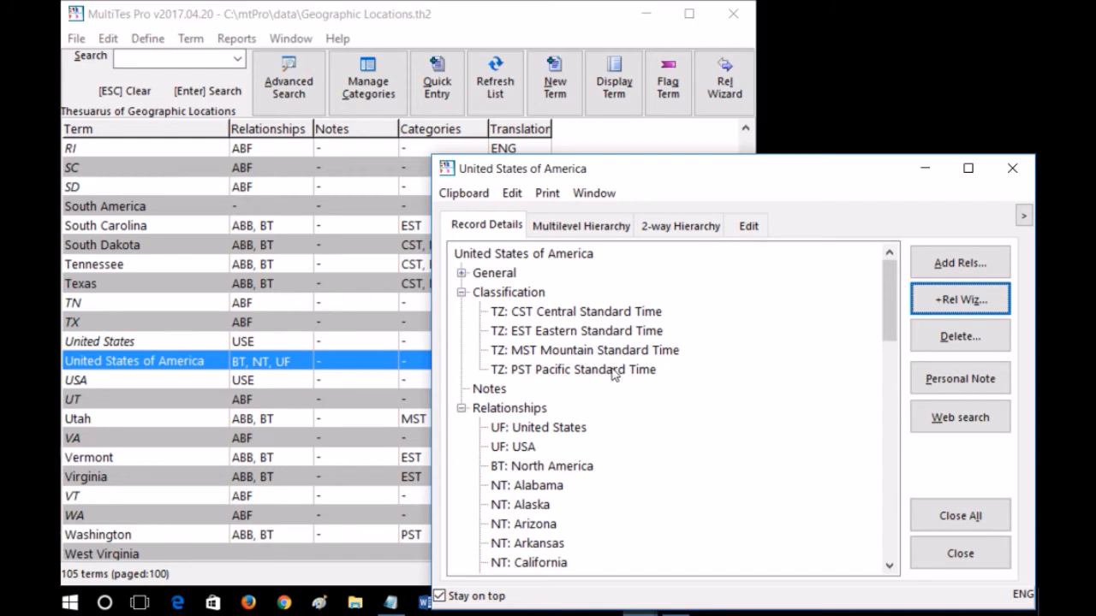
# Examine which terms share the record's CST classification, then close the record
pyautogui.doubleClick(578, 313)
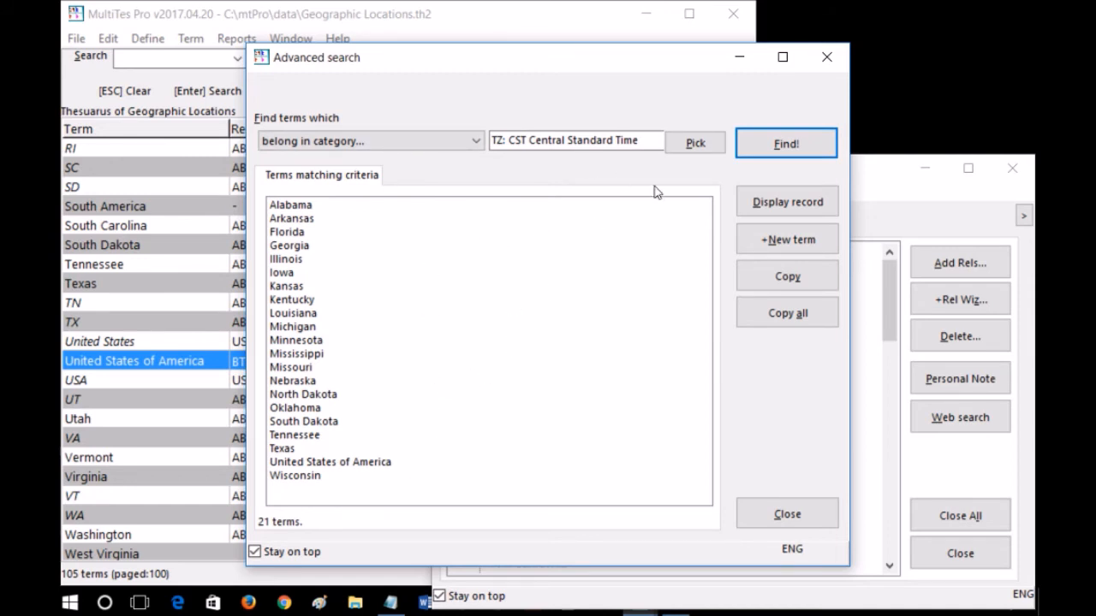
pyautogui.click(827, 58)
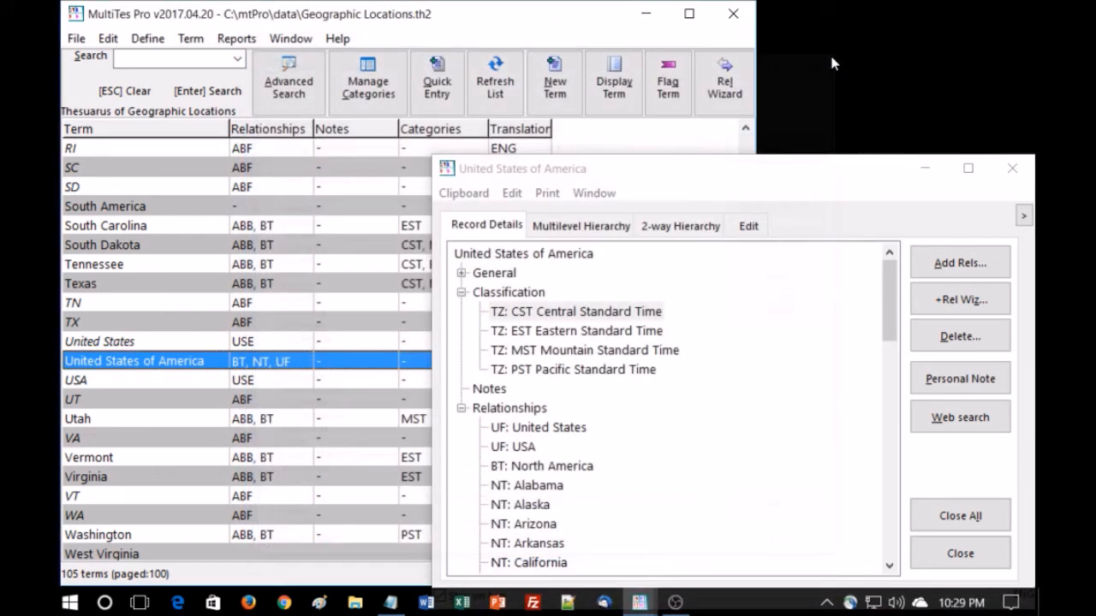
pyautogui.click(1012, 168)
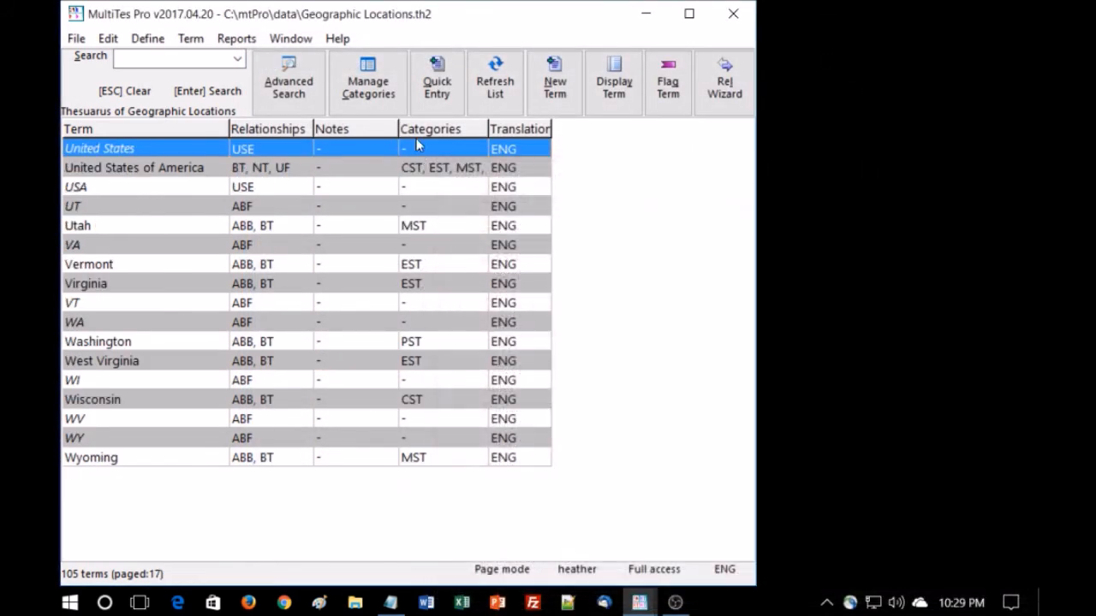
# Review the terms listed under each Time Zone subcategory in the category manager
pyautogui.click(378, 94)
pyautogui.click(380, 90)
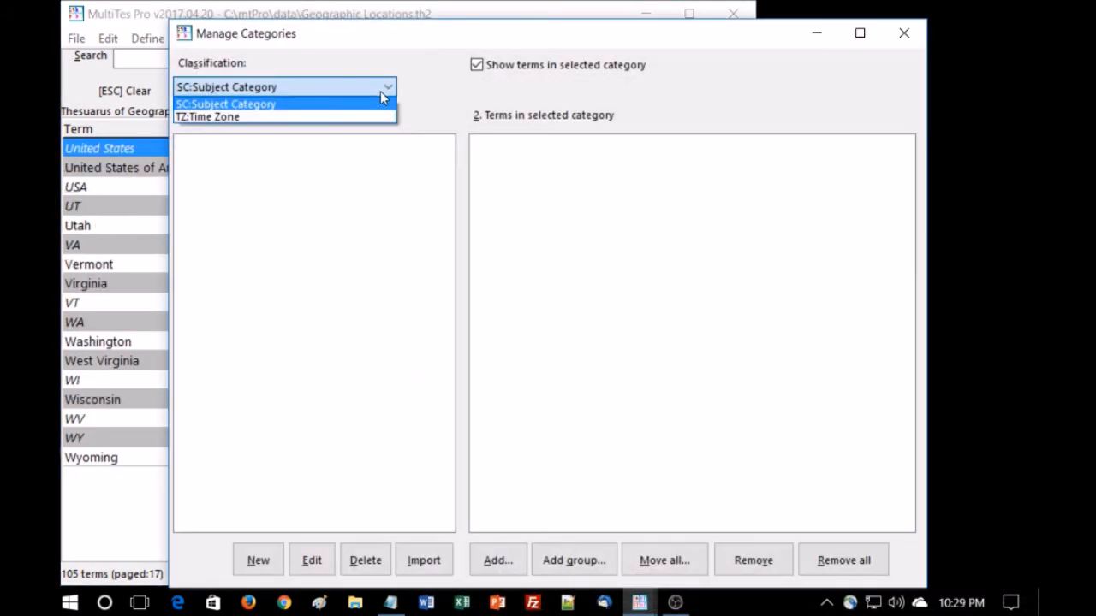
pyautogui.click(301, 118)
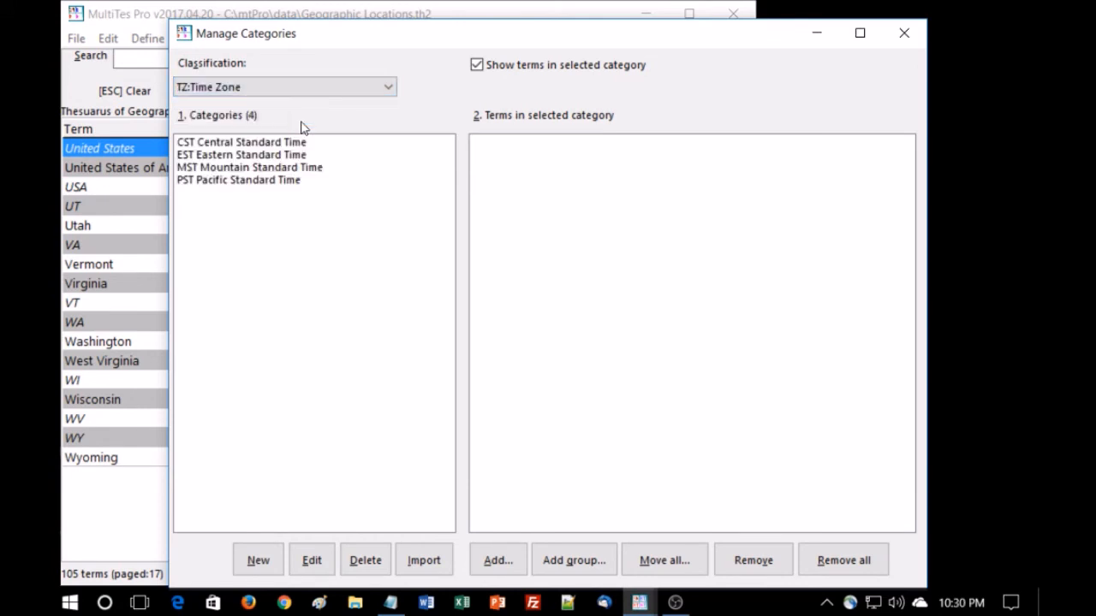
pyautogui.click(282, 145)
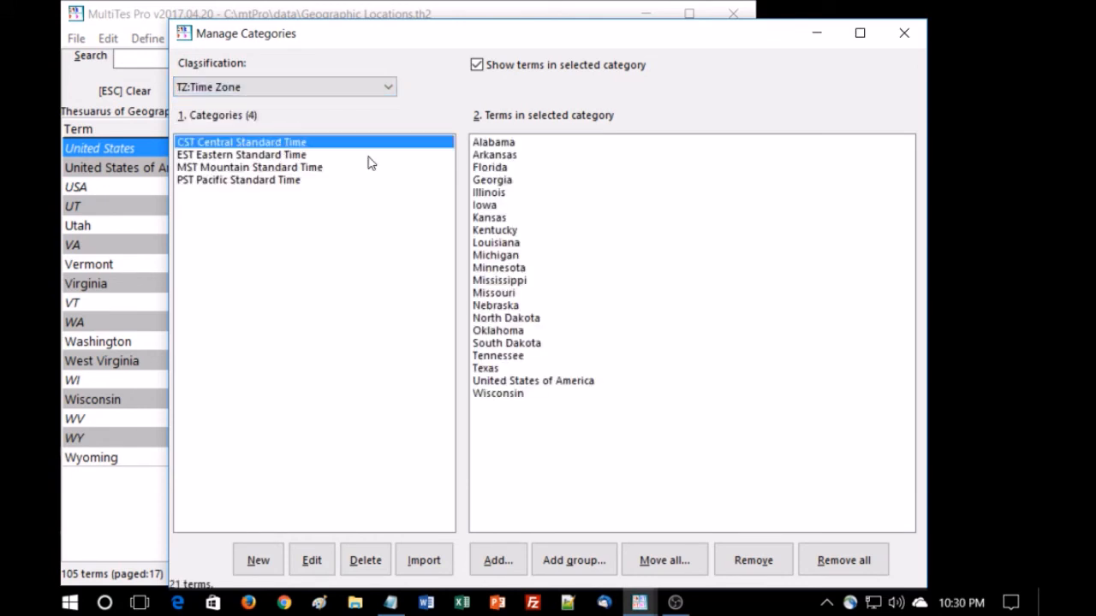
pyautogui.press('Down')
pyautogui.press('Down')
pyautogui.press('Down')
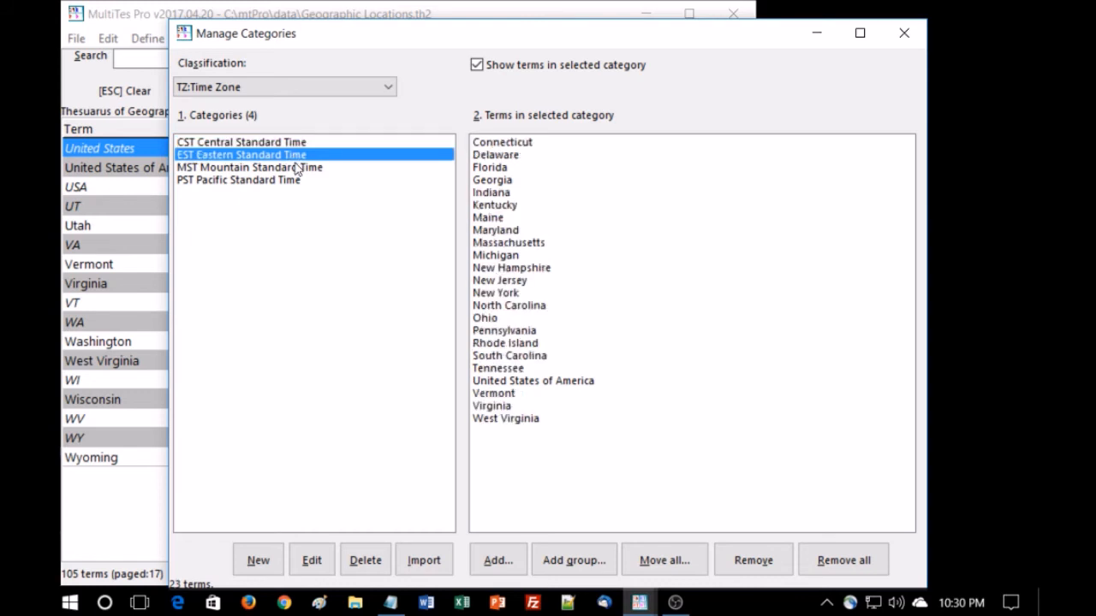
pyautogui.click(905, 32)
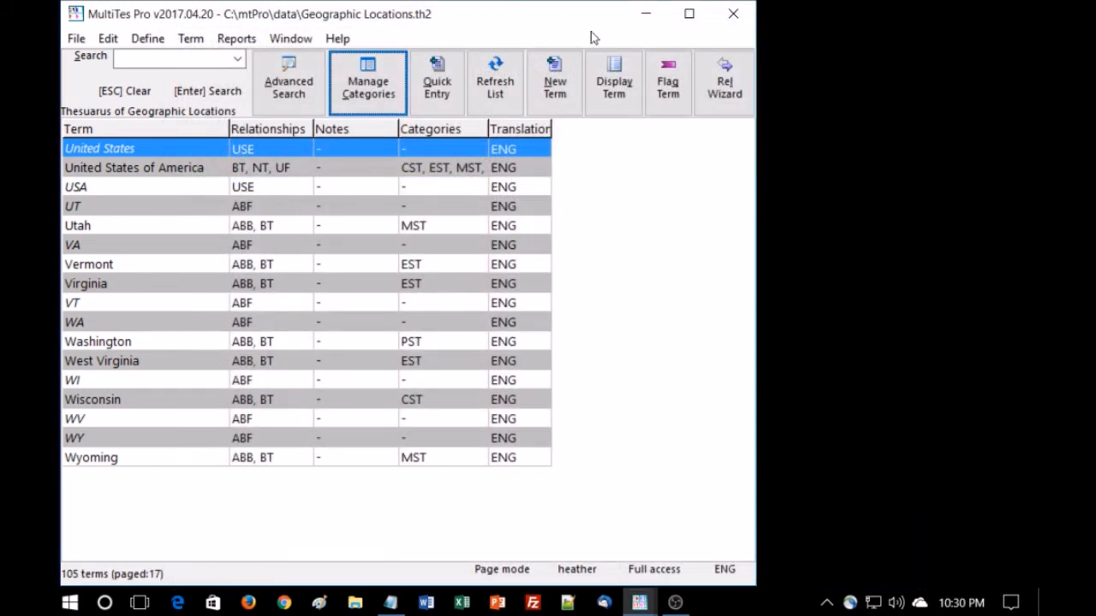
# Run an Advanced Search for terms that belong in the TZ: CST category
pyautogui.click(290, 77)
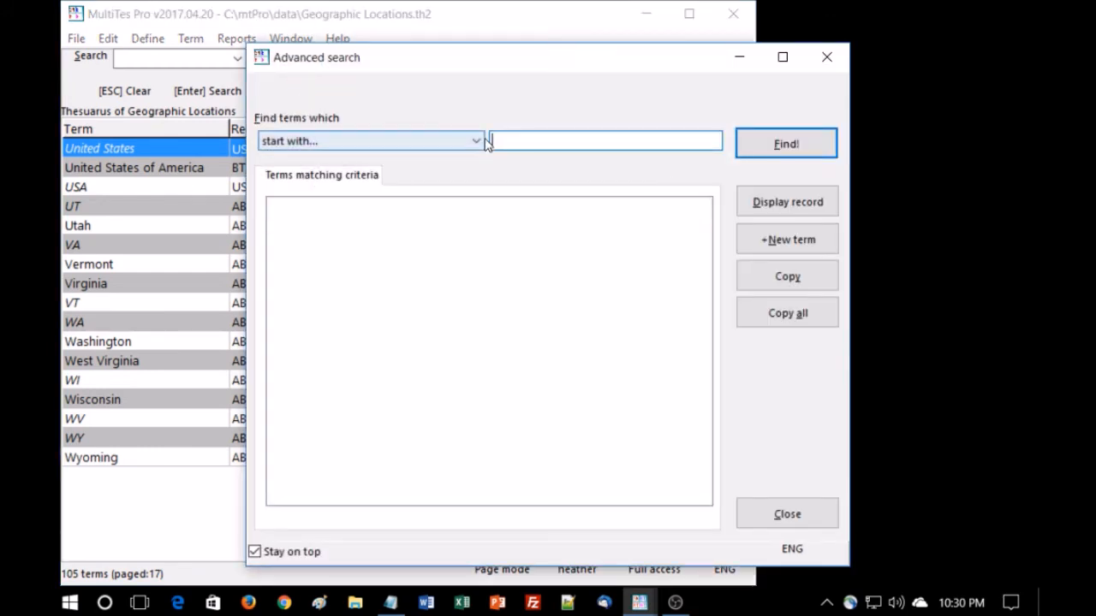
pyautogui.click(476, 140)
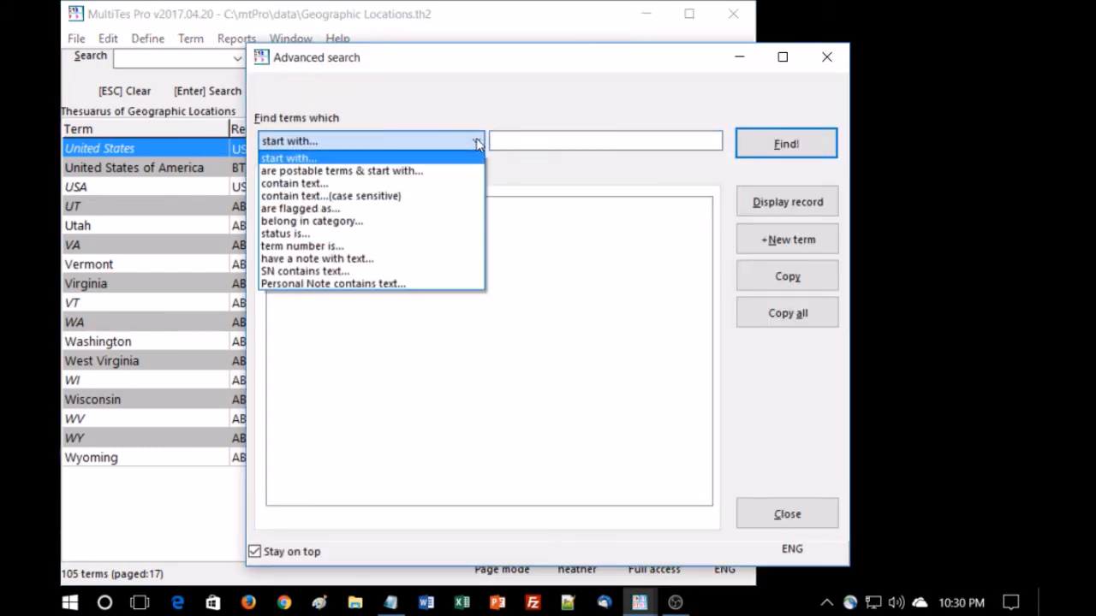
pyautogui.click(438, 223)
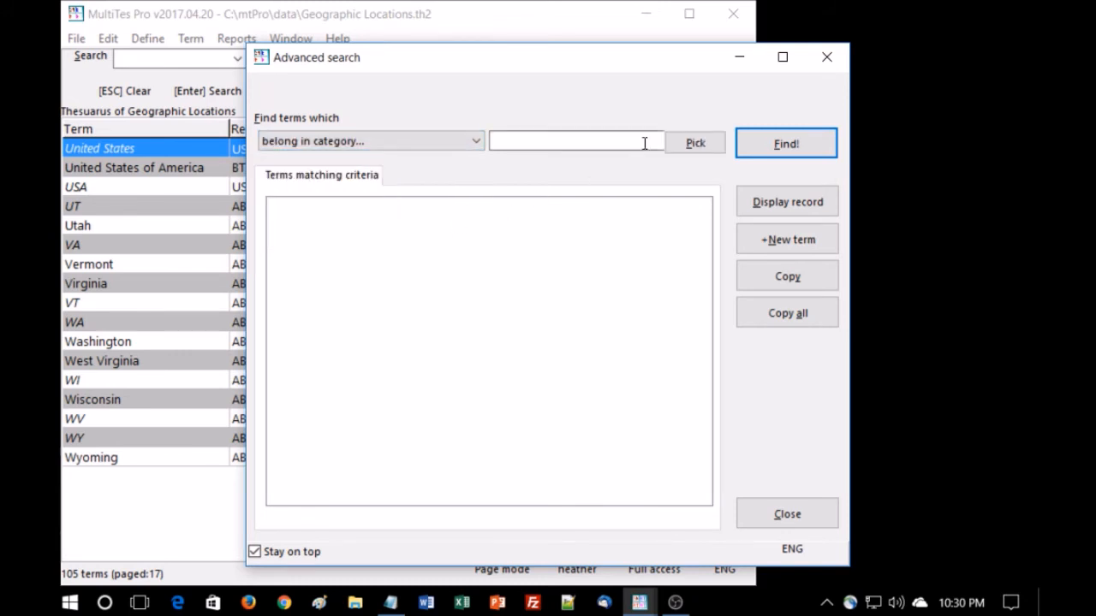
pyautogui.click(695, 143)
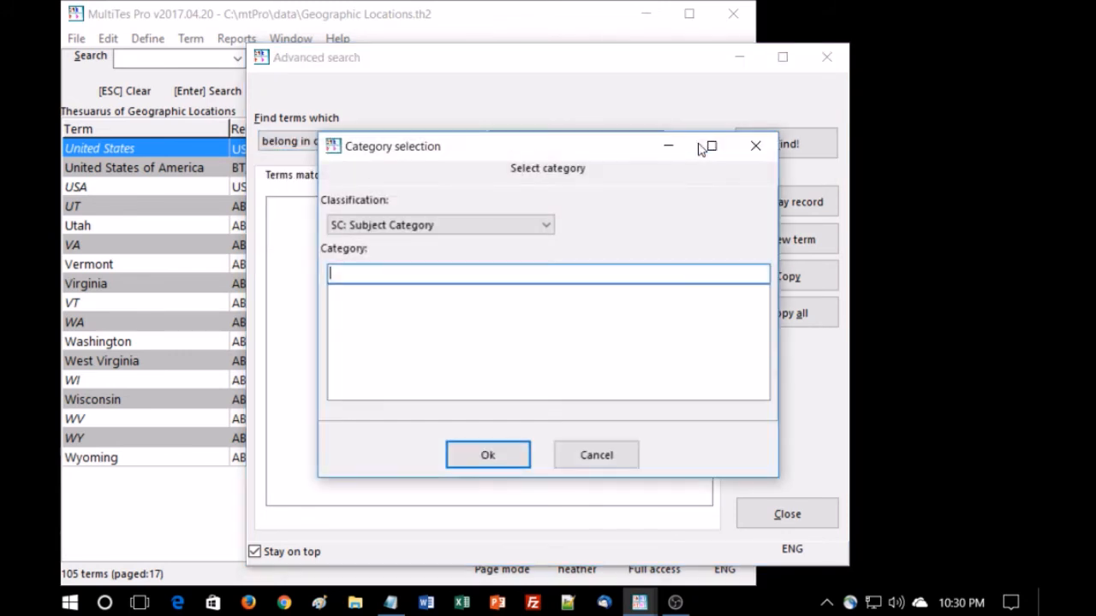
pyautogui.click(545, 226)
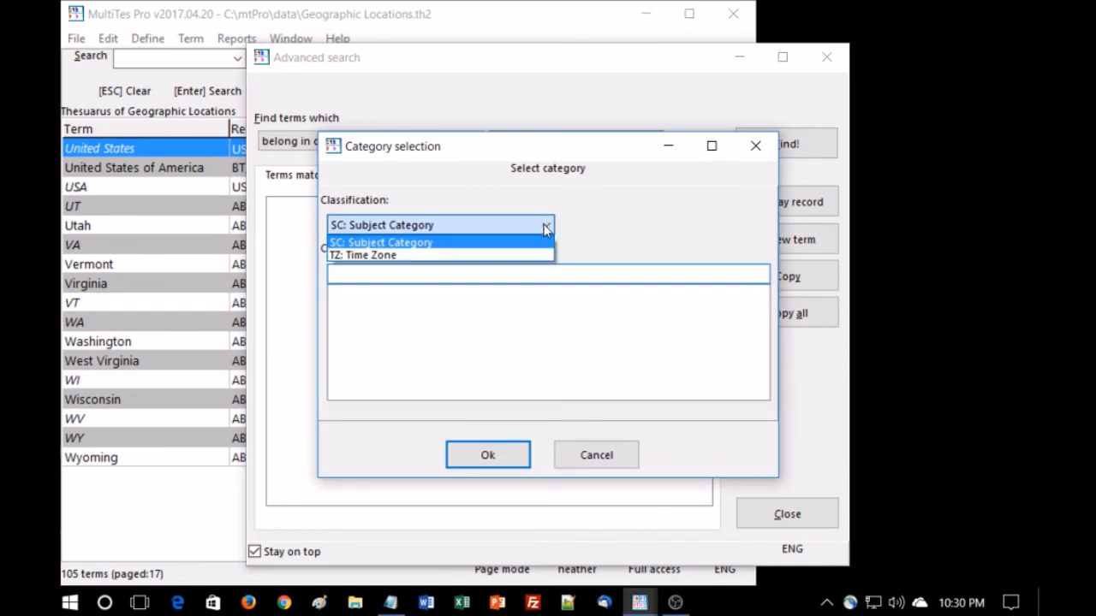
pyautogui.click(504, 257)
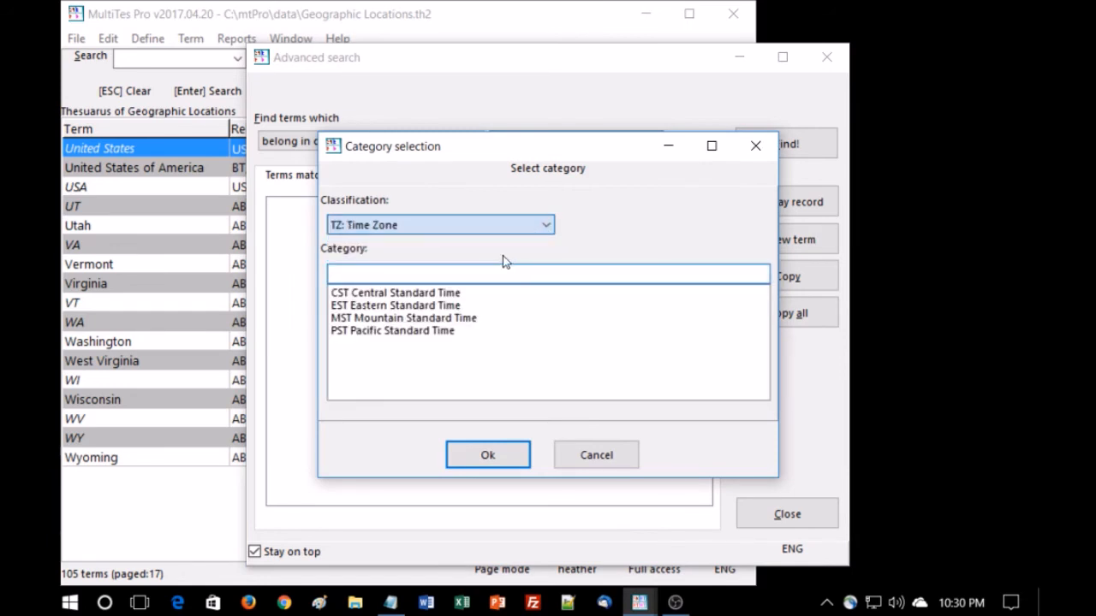
pyautogui.click(450, 295)
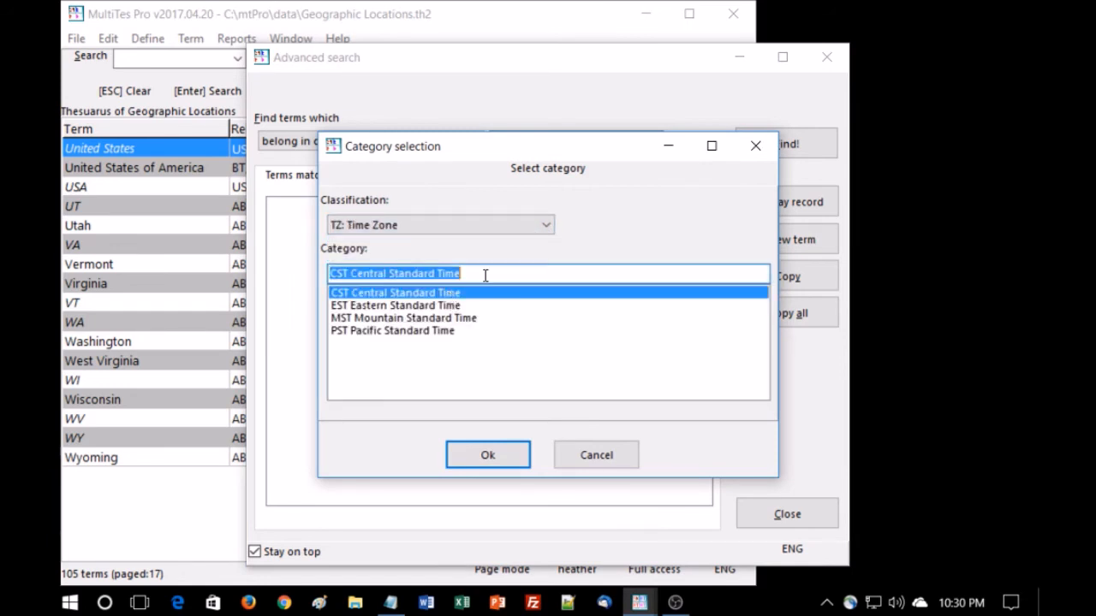
pyautogui.click(499, 452)
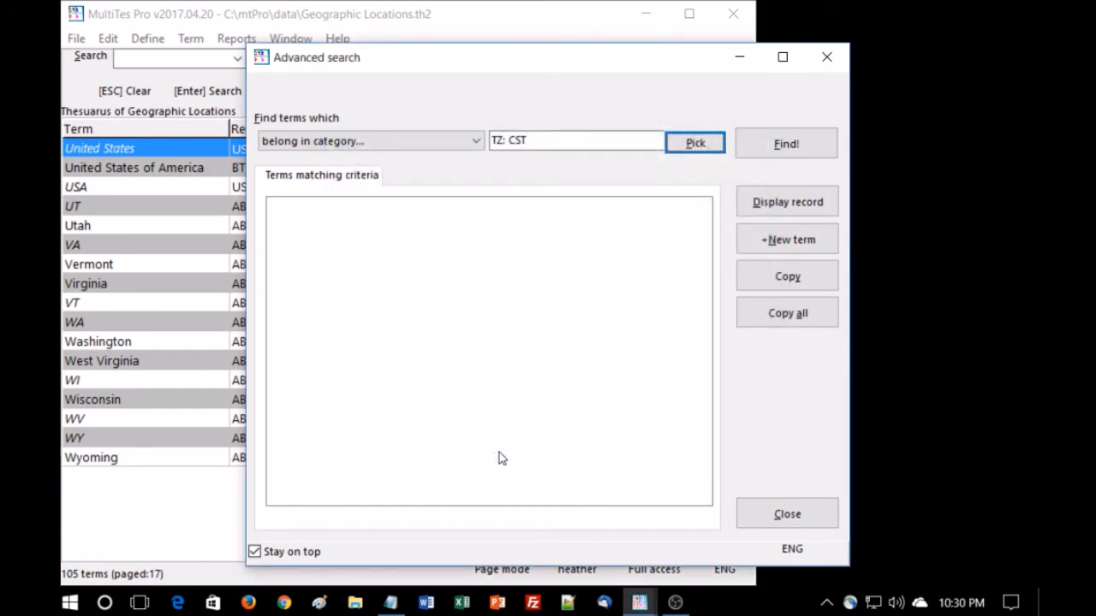
pyautogui.click(793, 147)
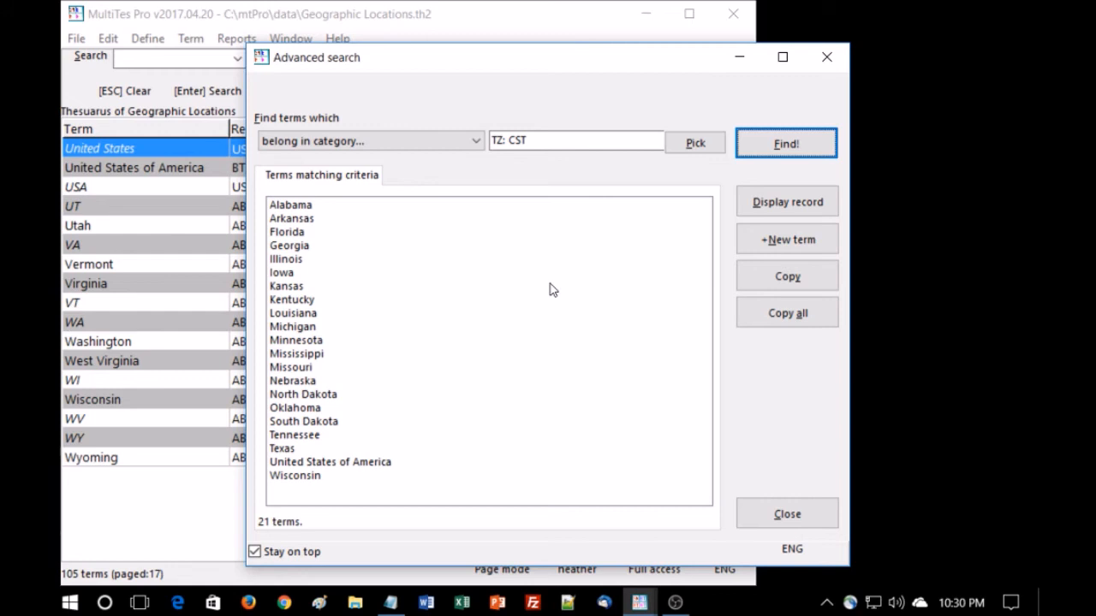
pyautogui.click(827, 58)
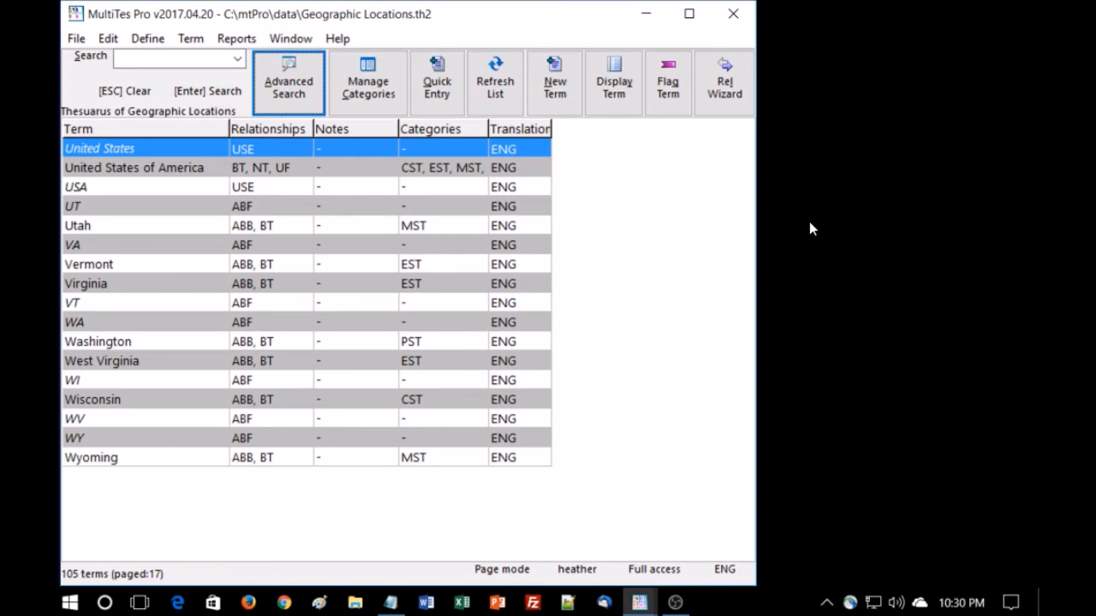
# Generate a Report generator report to screen of terms that belong to the TZ: CST category, and review it
pyautogui.click(236, 40)
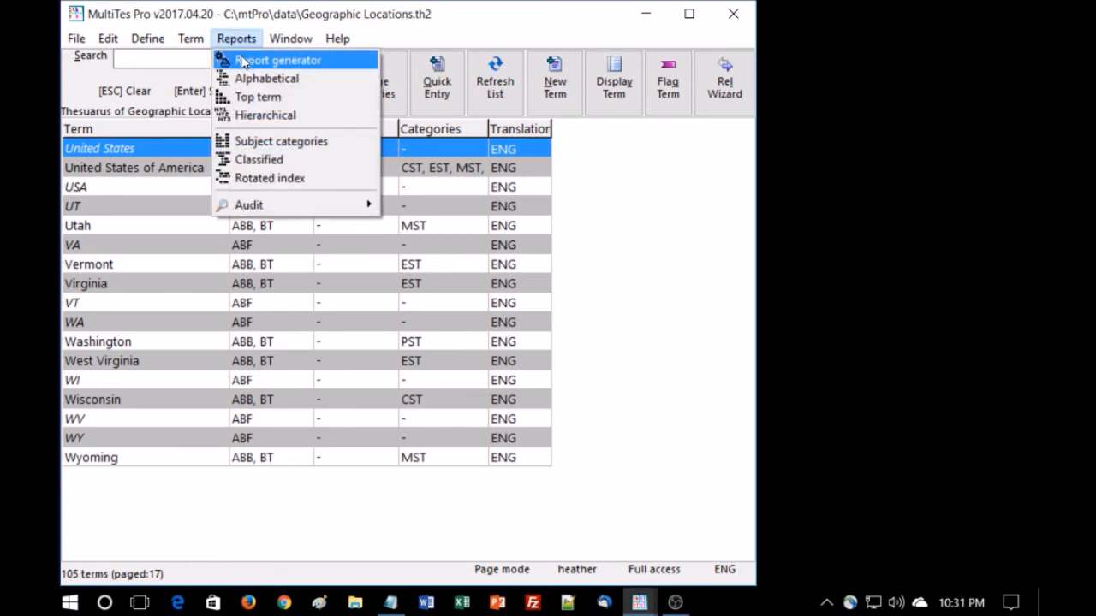
pyautogui.click(242, 62)
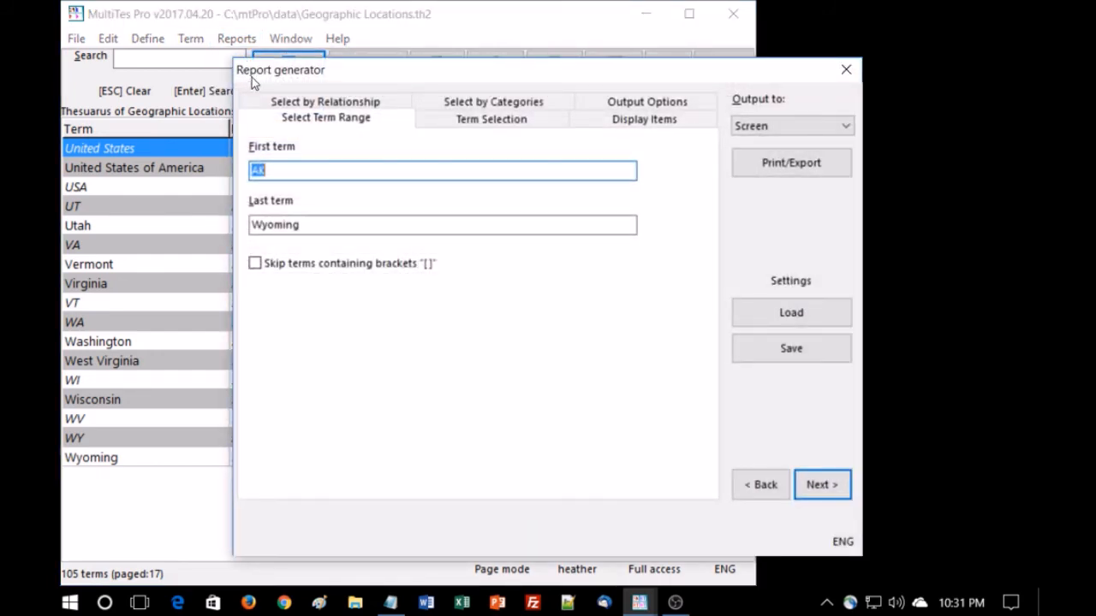
pyautogui.click(494, 103)
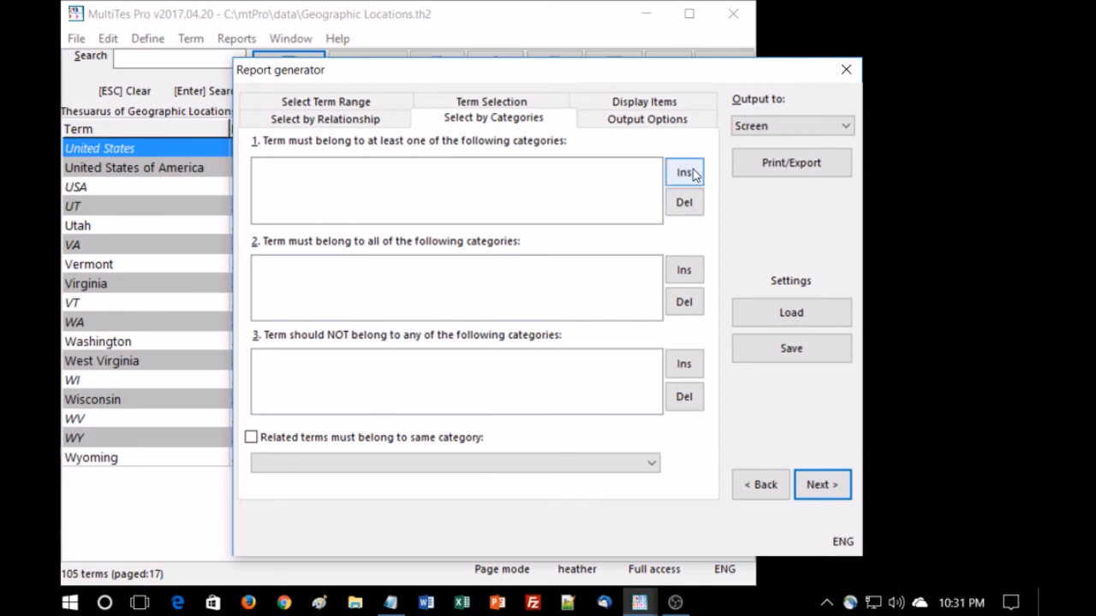
pyautogui.click(693, 173)
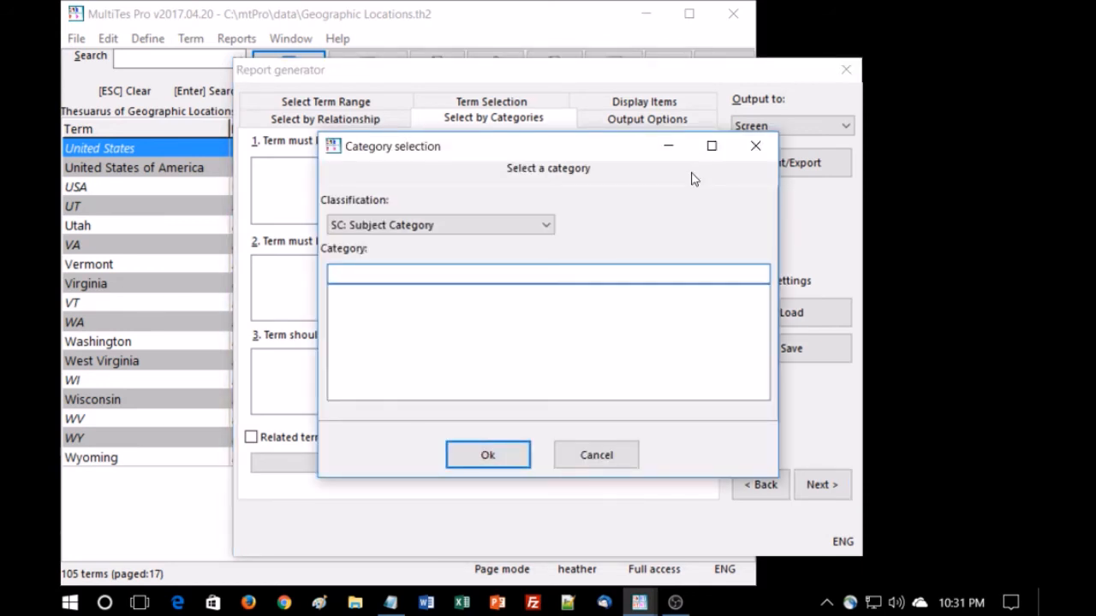
pyautogui.click(546, 225)
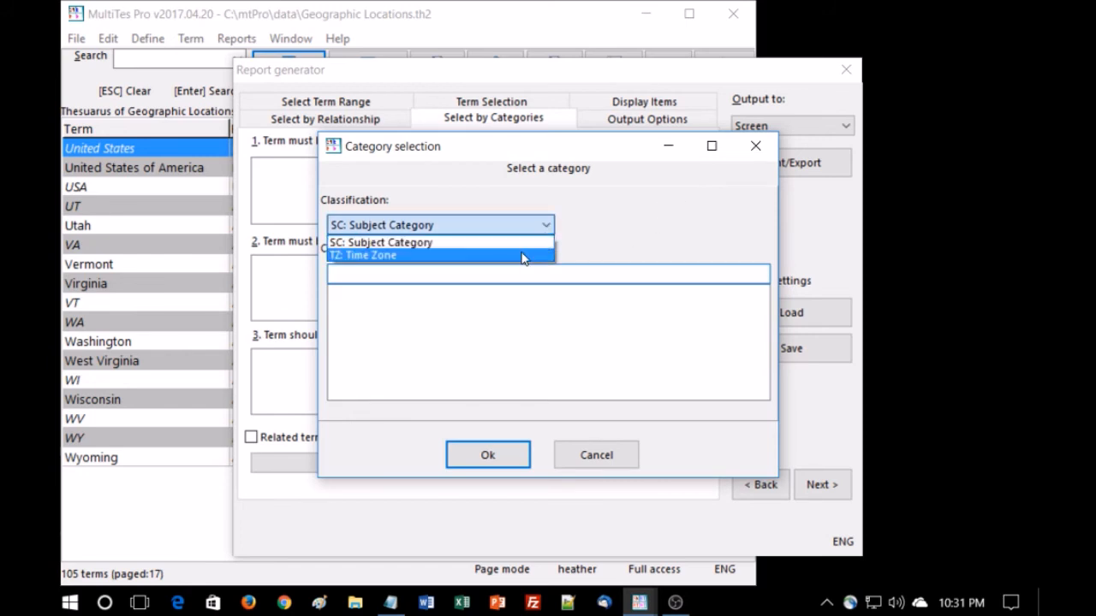
pyautogui.click(524, 255)
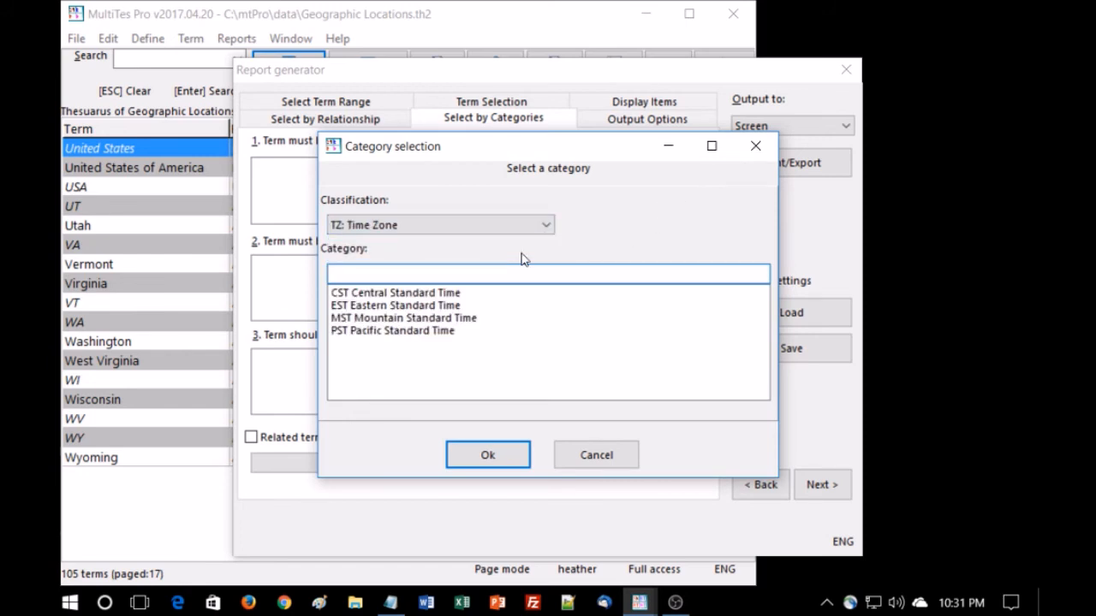
pyautogui.click(453, 295)
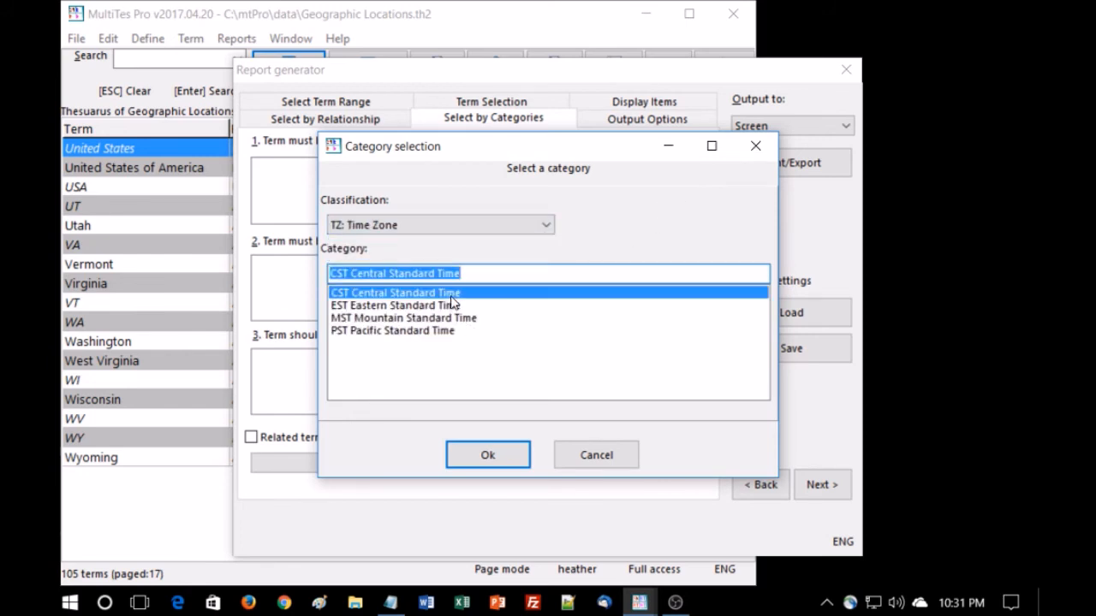
pyautogui.click(487, 455)
pyautogui.click(777, 163)
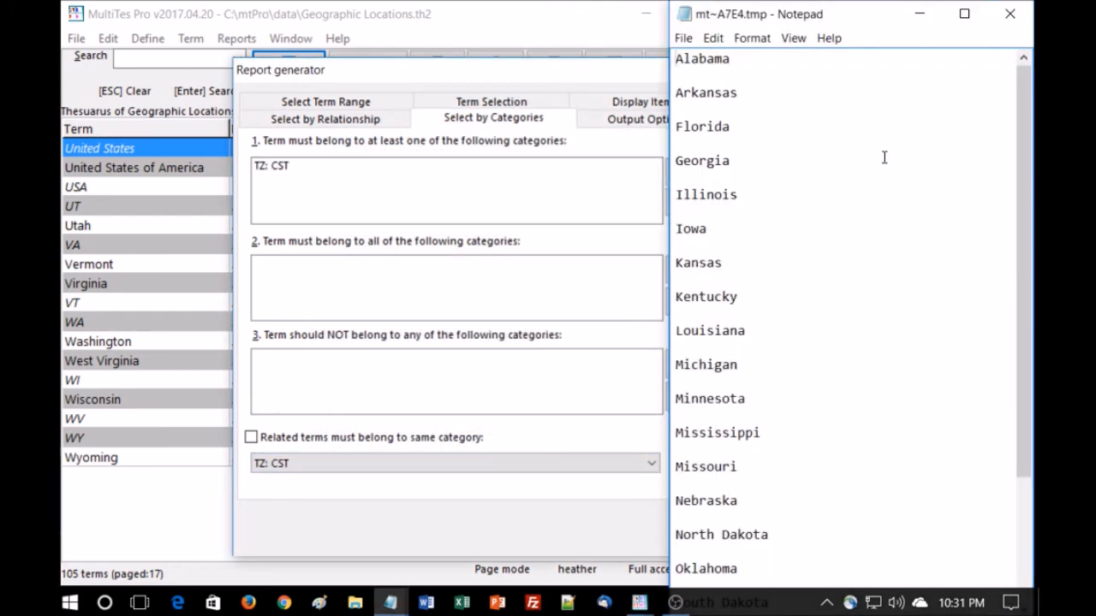
pyautogui.scroll(-2, 885, 157)
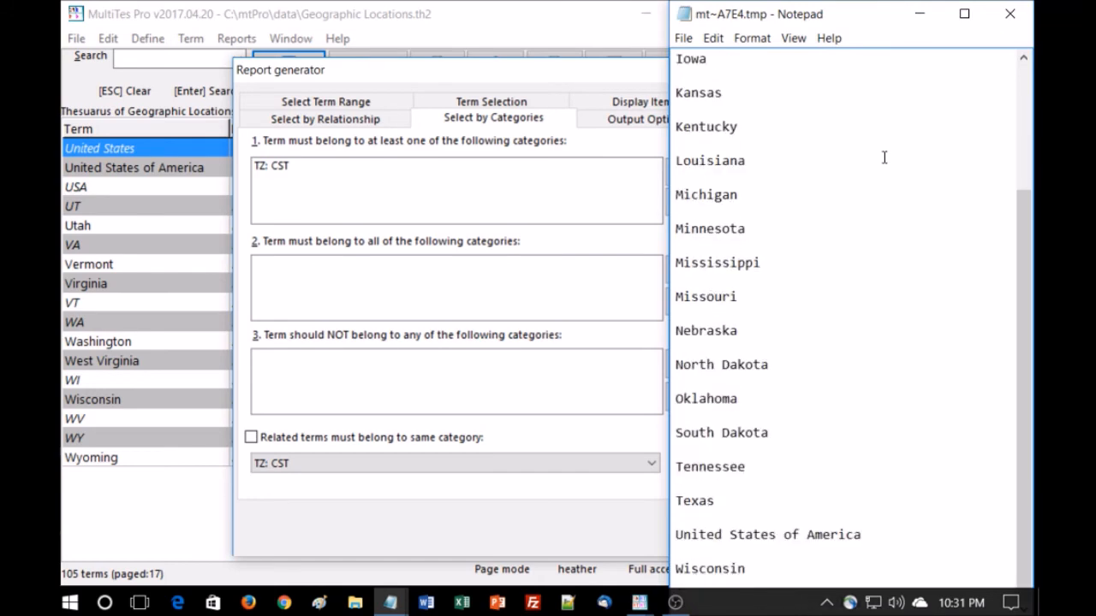
pyautogui.scroll(2, 884, 158)
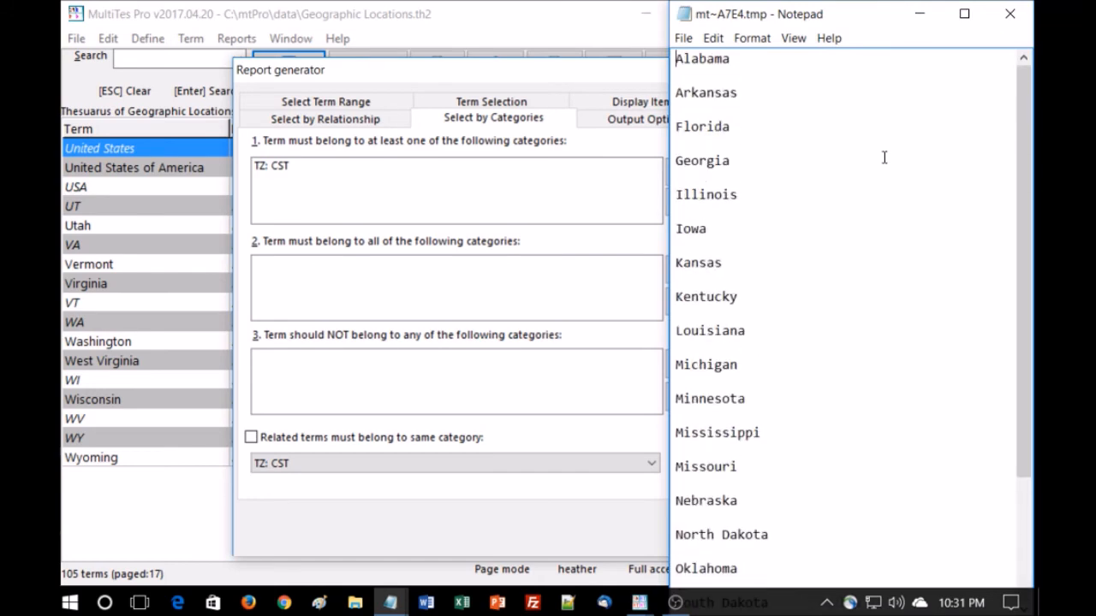
pyautogui.click(1010, 13)
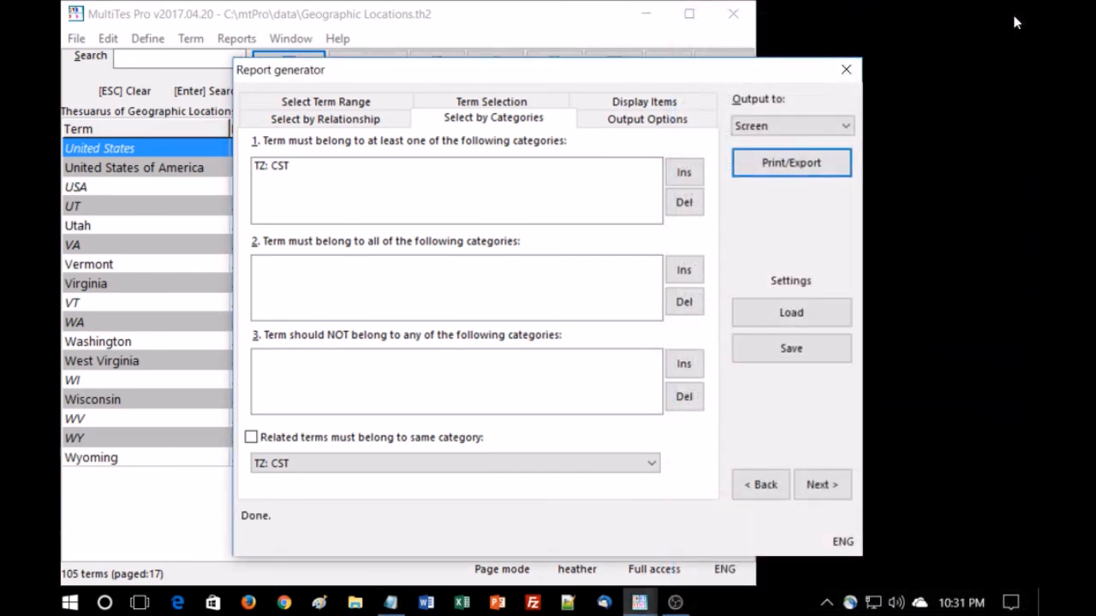
# Add TZ: EST as a category terms must not belong to, rerun the report to screen, and close the generator
pyautogui.click(685, 363)
pyautogui.click(545, 226)
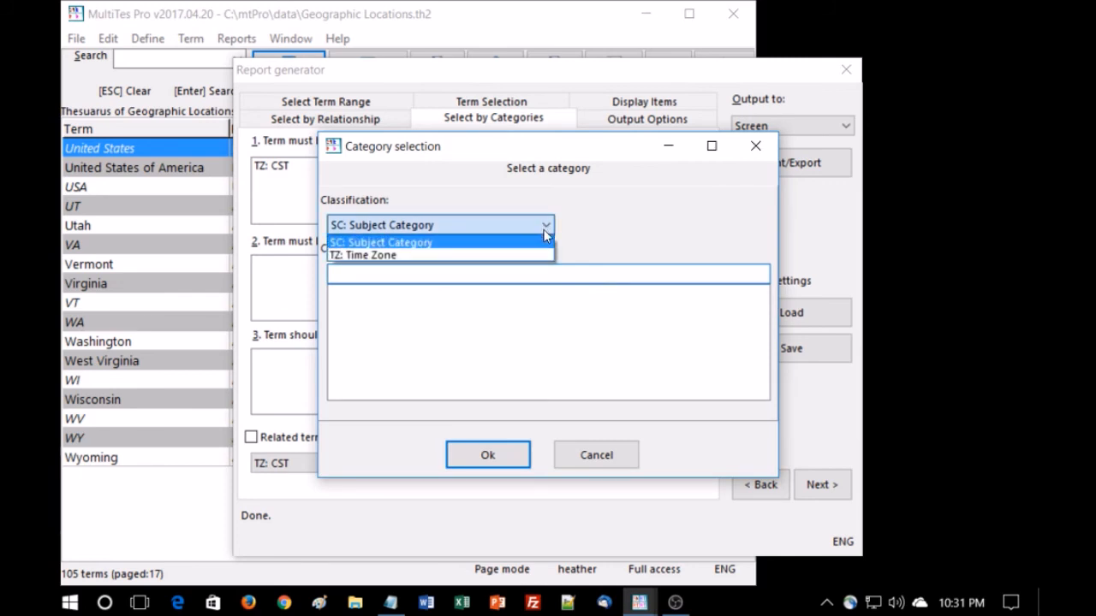
pyautogui.click(520, 255)
pyautogui.click(410, 306)
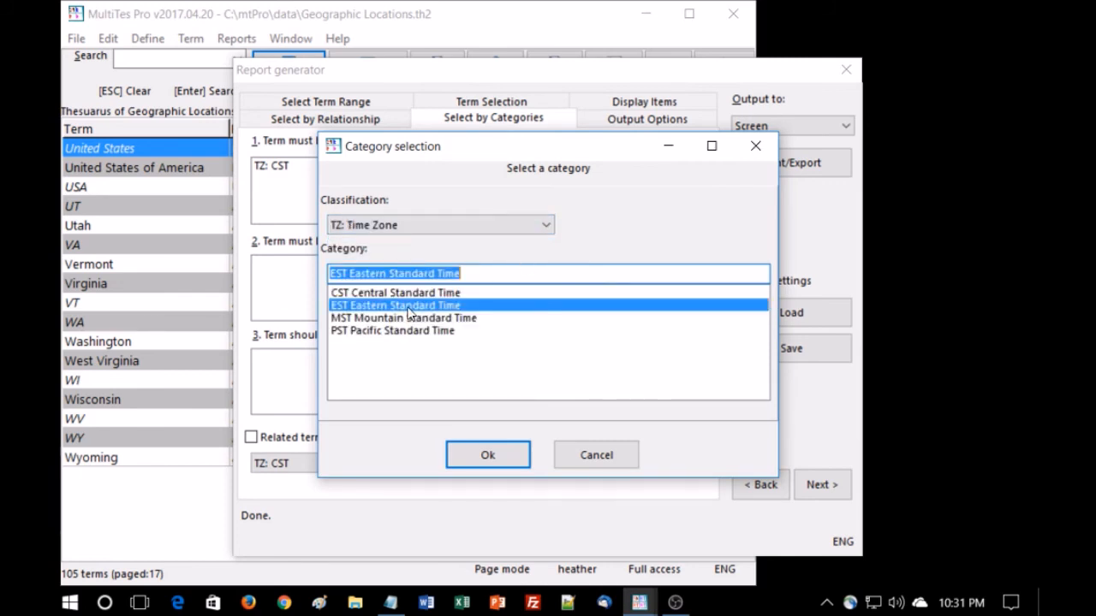
pyautogui.click(488, 454)
pyautogui.click(766, 164)
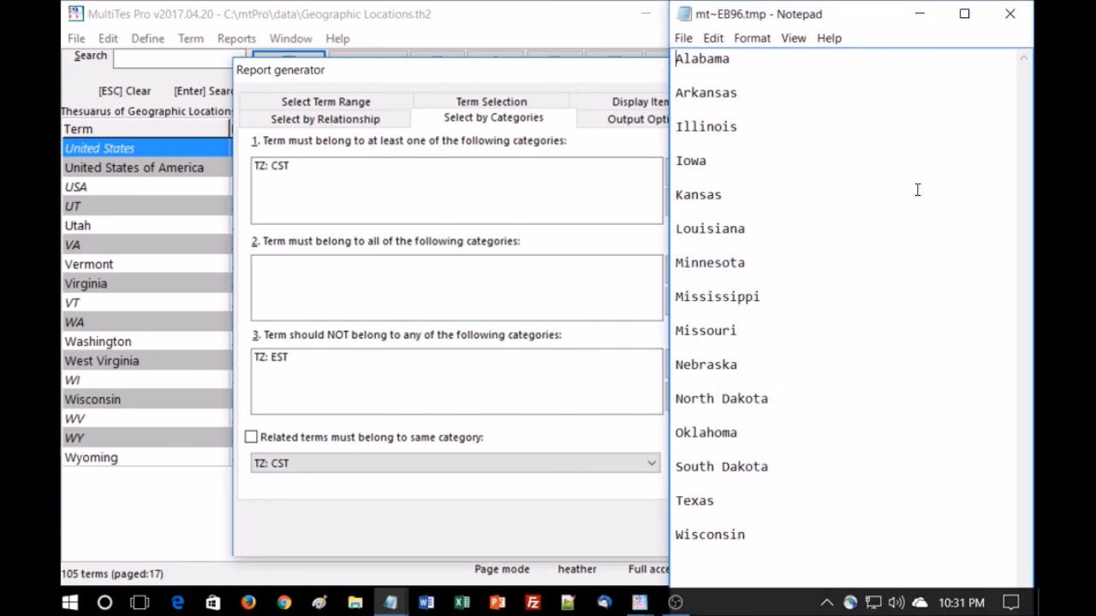
pyautogui.click(1008, 14)
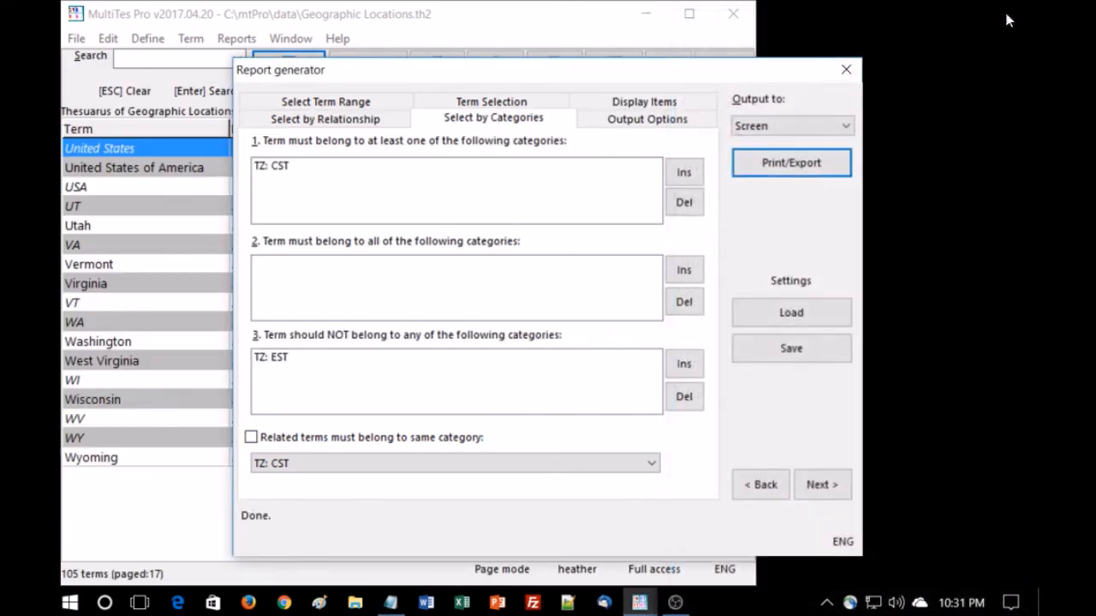
pyautogui.click(845, 70)
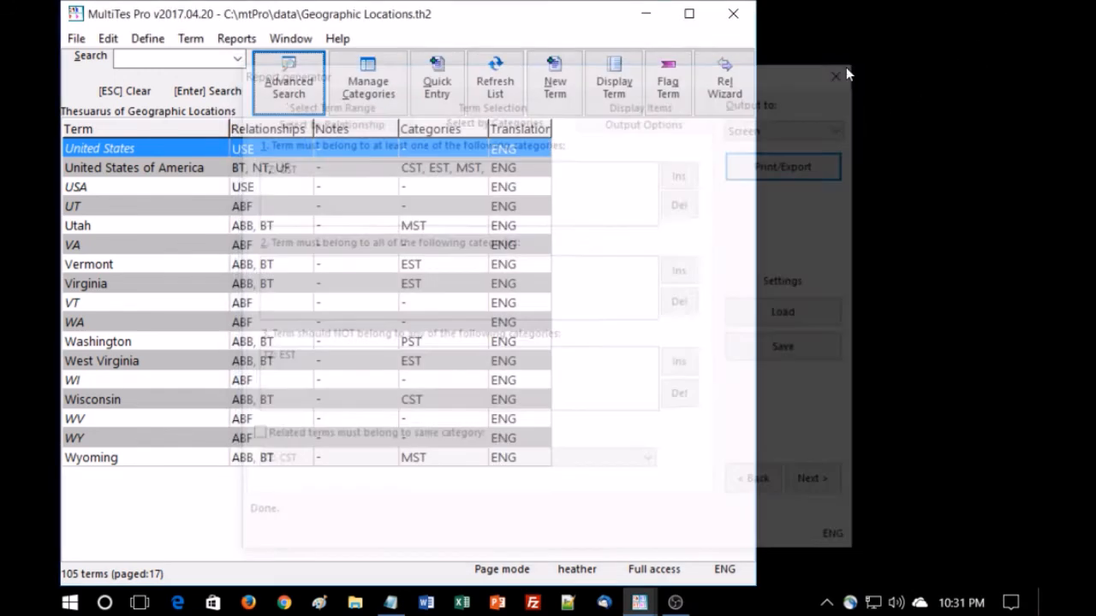
pyautogui.click(235, 39)
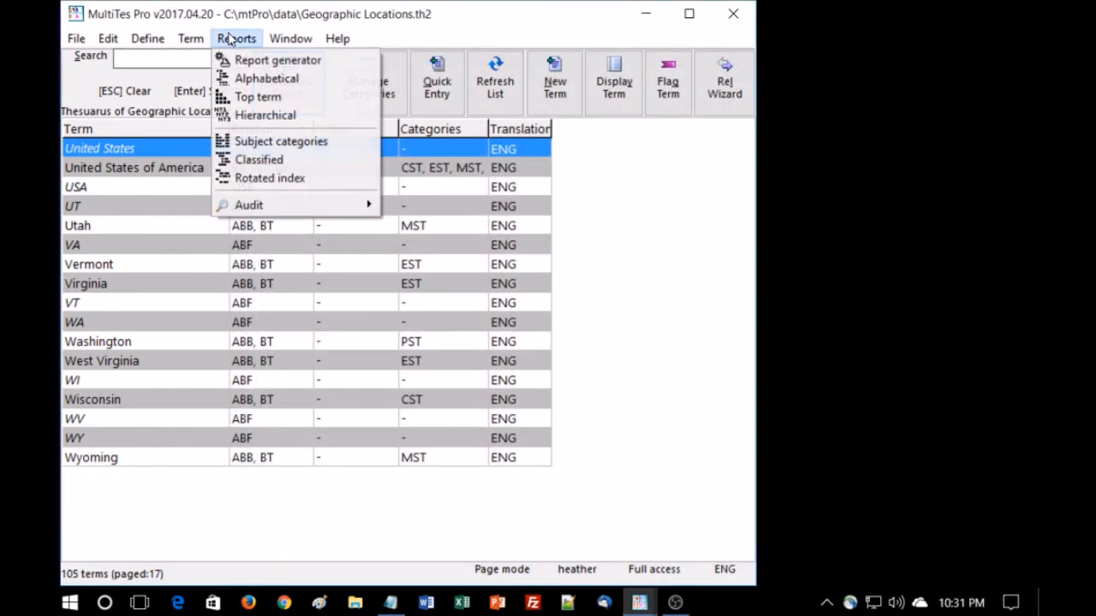
pyautogui.click(244, 100)
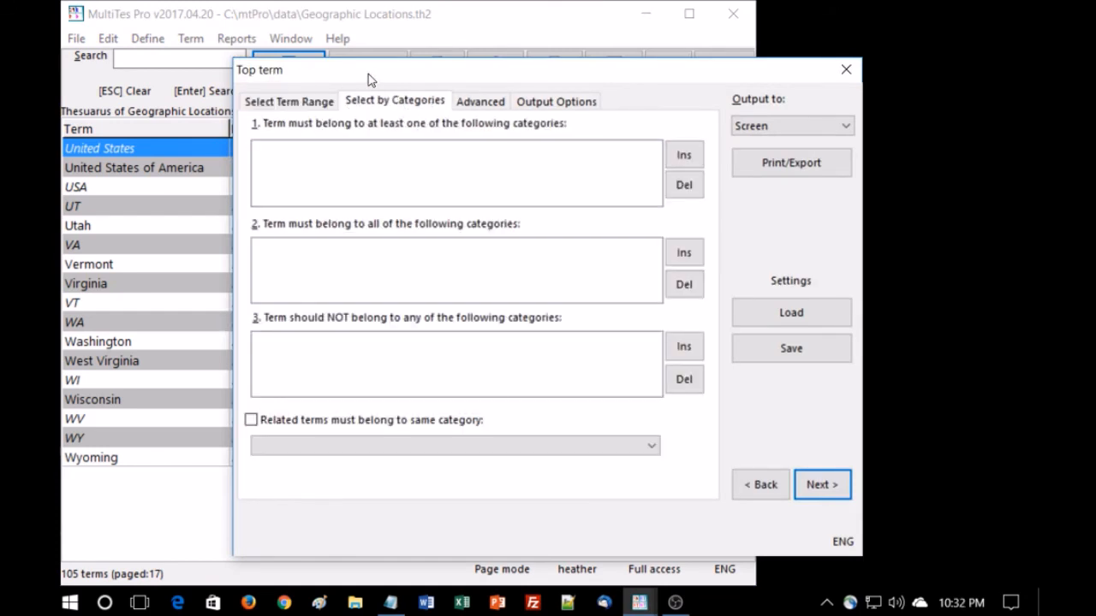
pyautogui.click(846, 71)
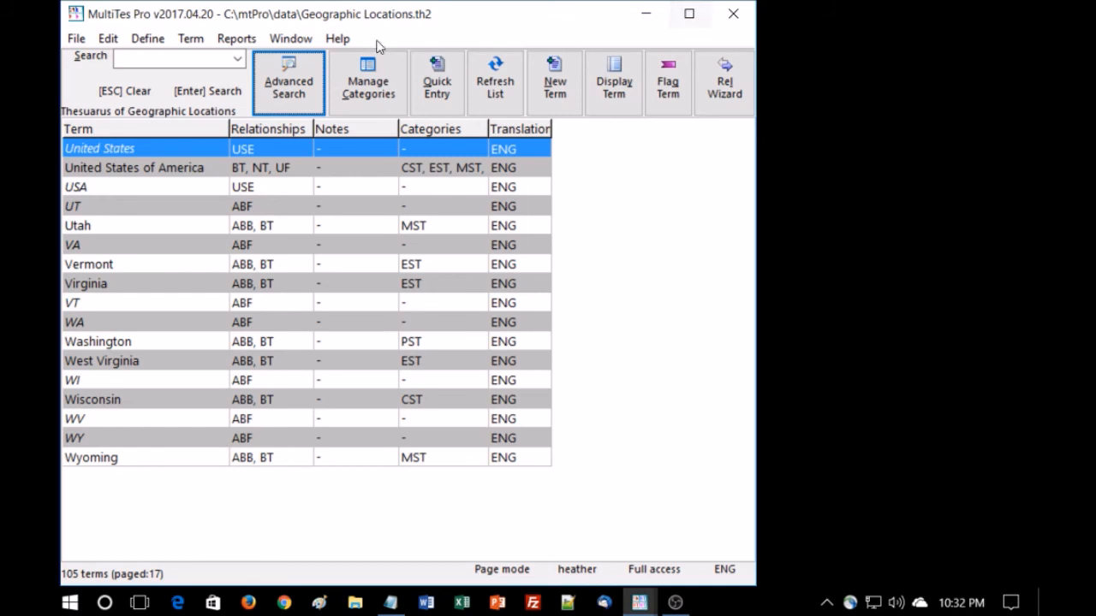
# Produce a Subject categories report to screen for the TZ: Time Zone classification, then close the dialog
pyautogui.click(236, 39)
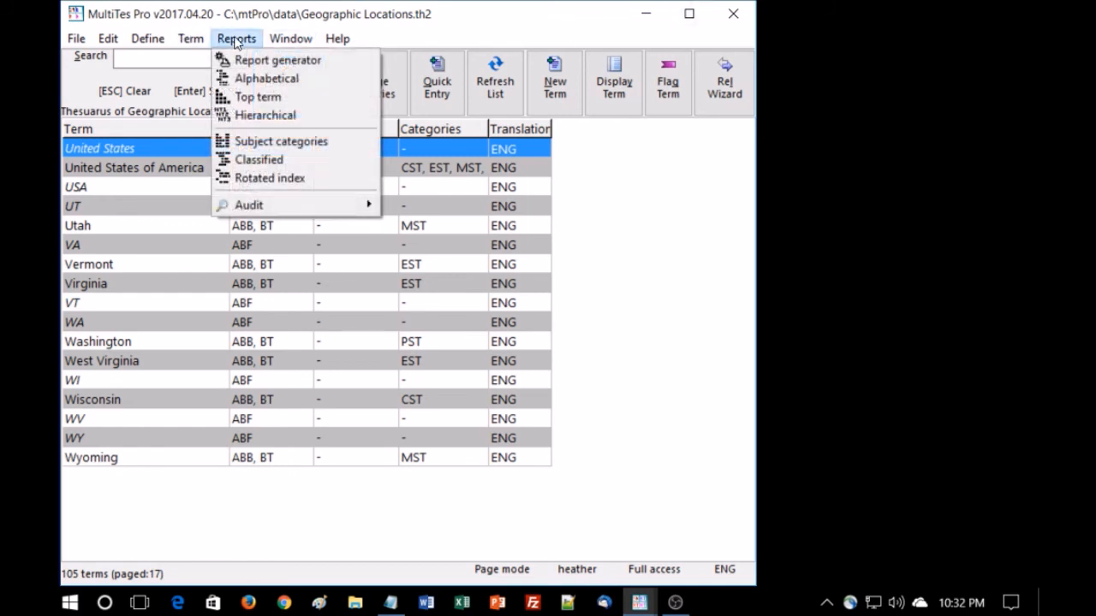
pyautogui.click(261, 145)
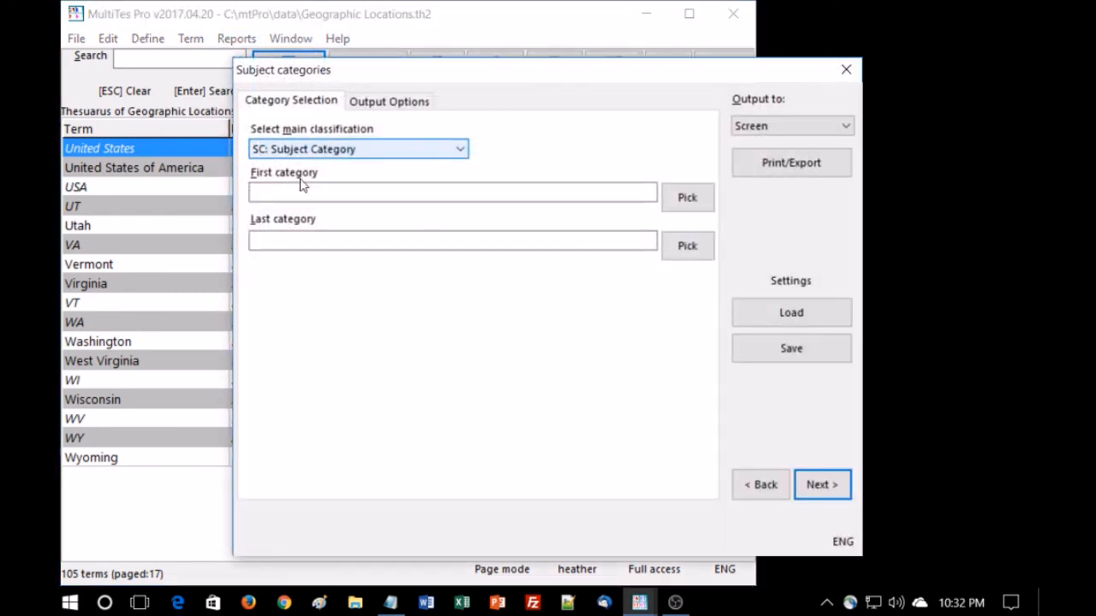
pyautogui.click(460, 151)
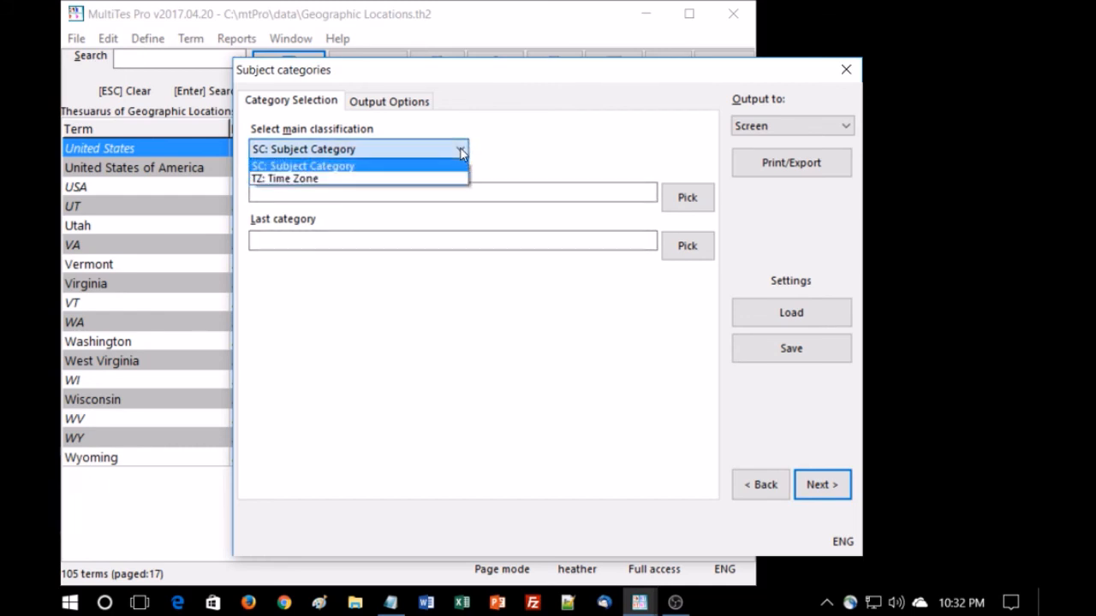
pyautogui.click(432, 179)
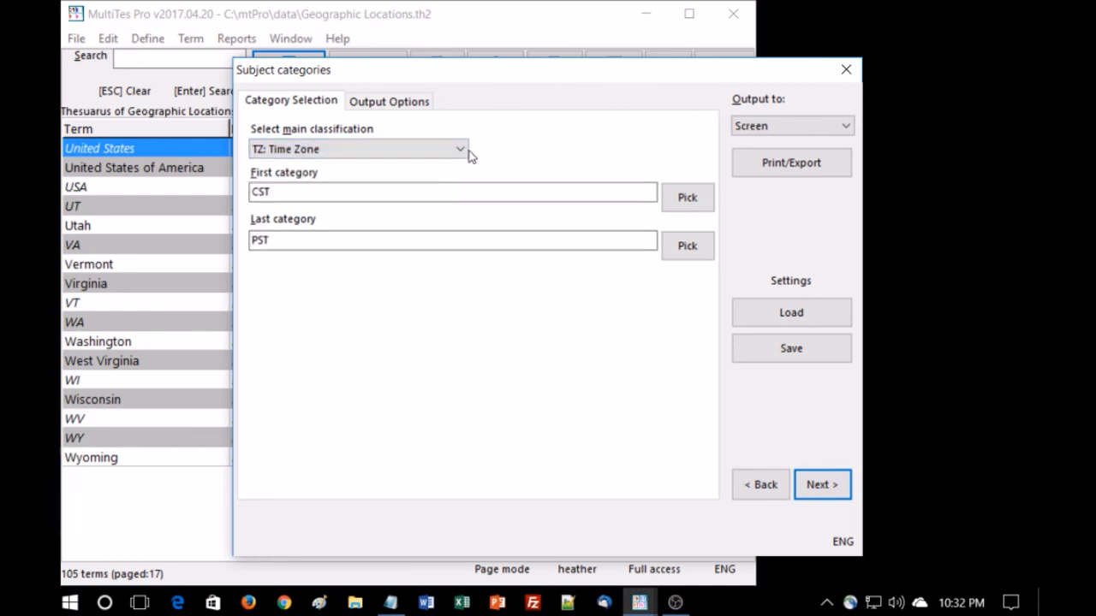
pyautogui.click(800, 166)
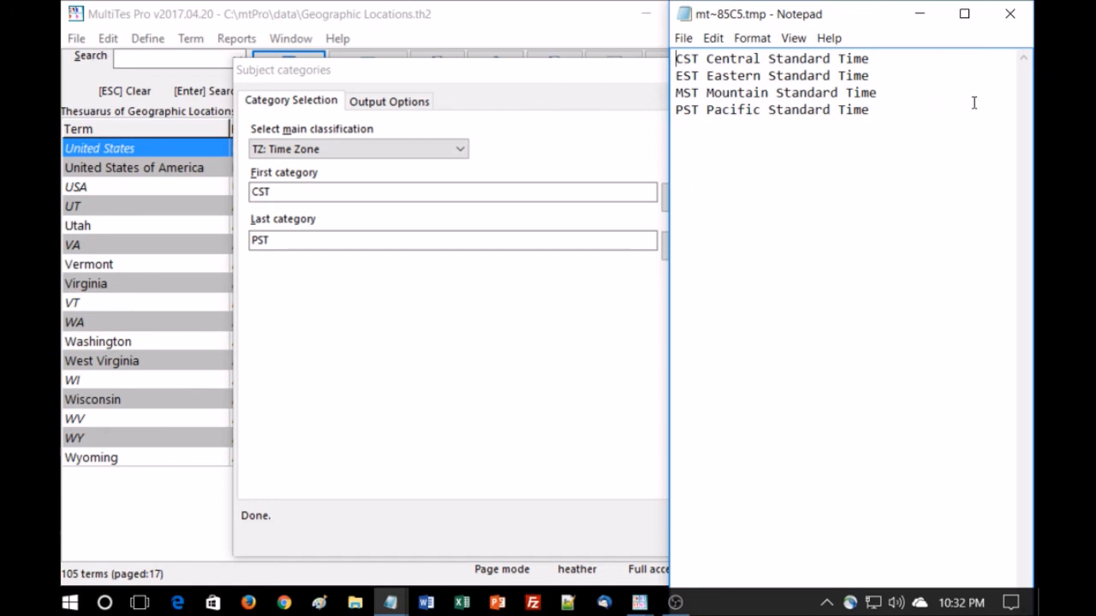
pyautogui.click(1011, 17)
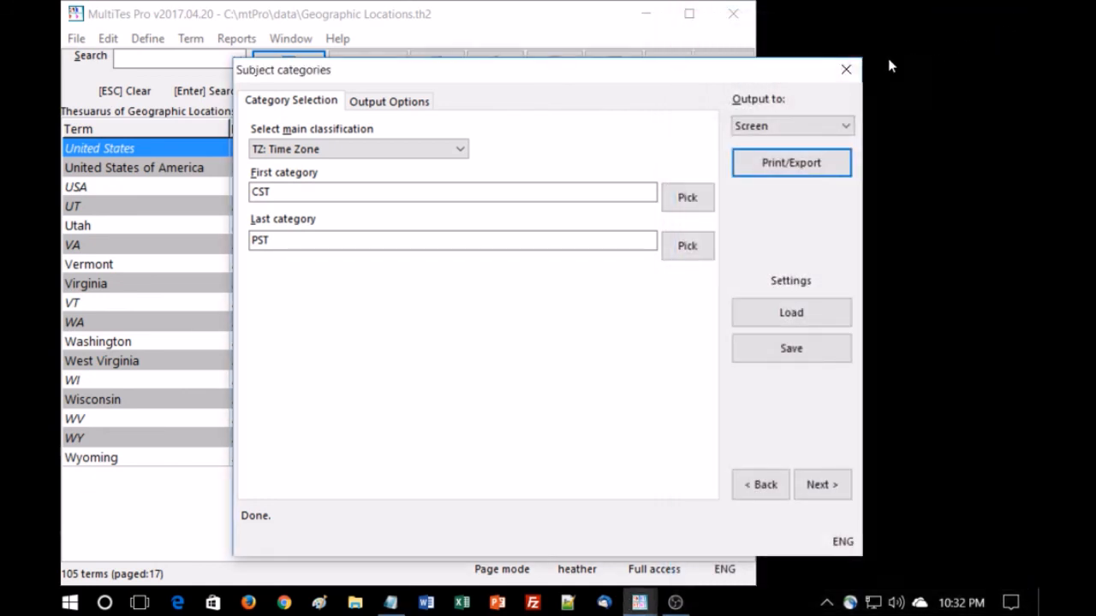
pyautogui.click(847, 69)
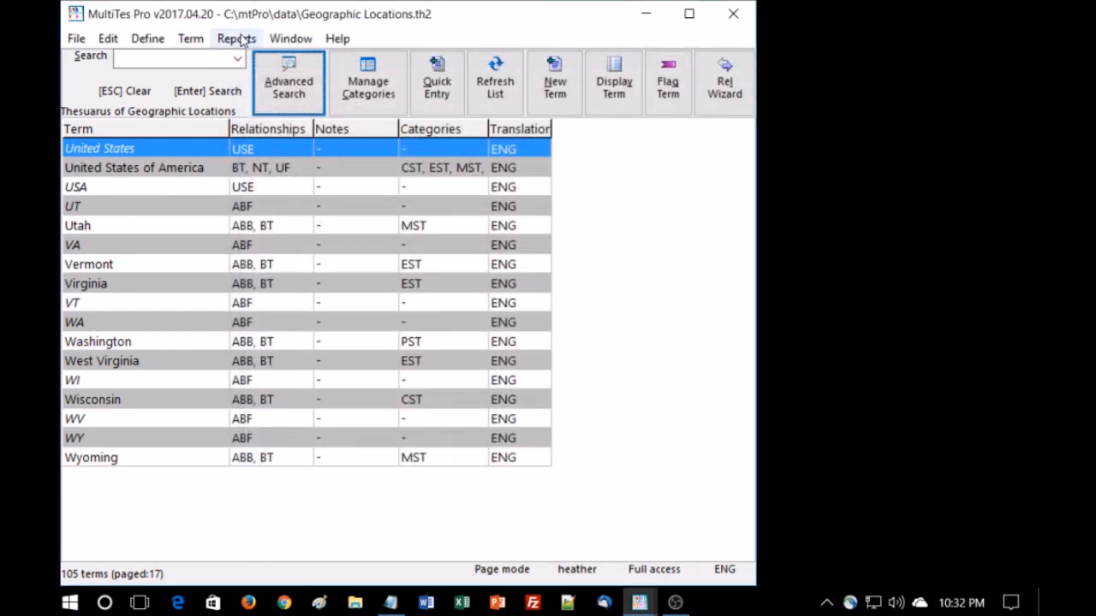
# Produce a Classified report to screen for the TZ: Time Zone classification and review the listed terms
pyautogui.click(239, 39)
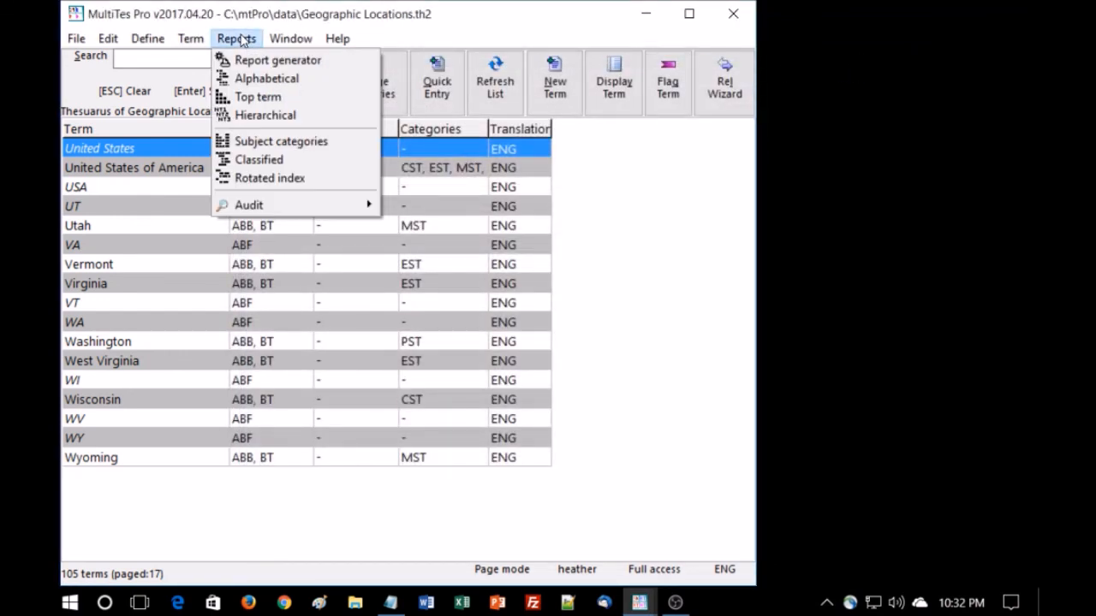
pyautogui.click(254, 162)
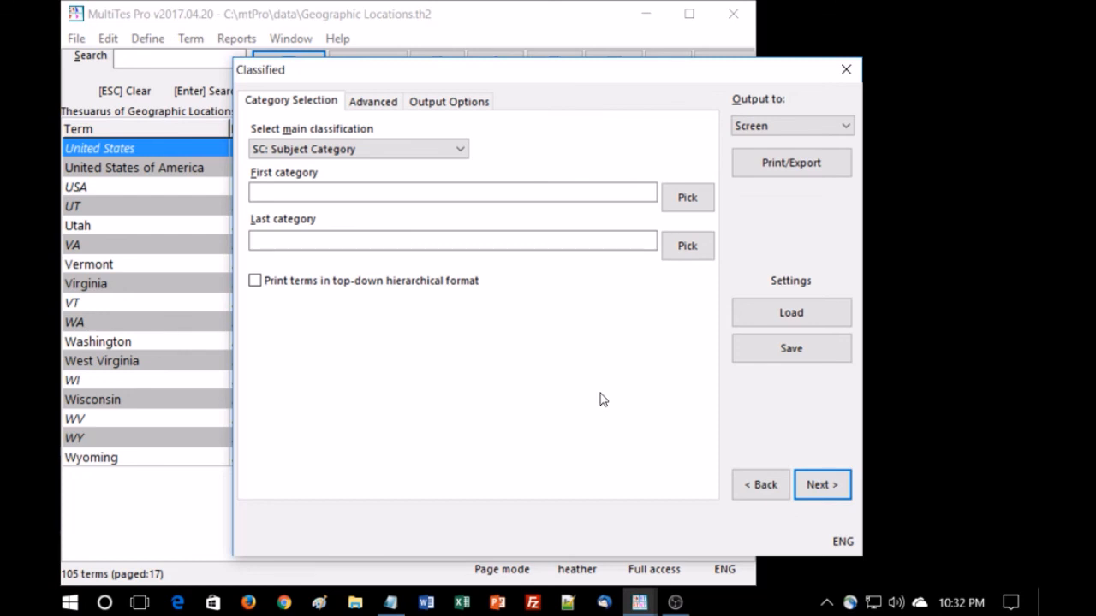
pyautogui.click(460, 149)
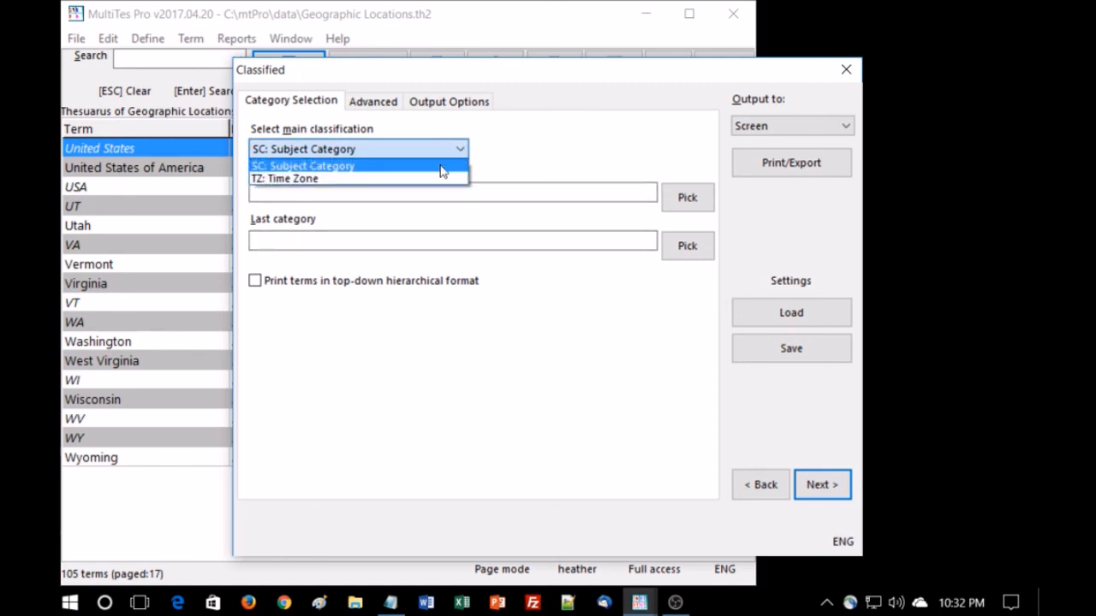
pyautogui.click(437, 179)
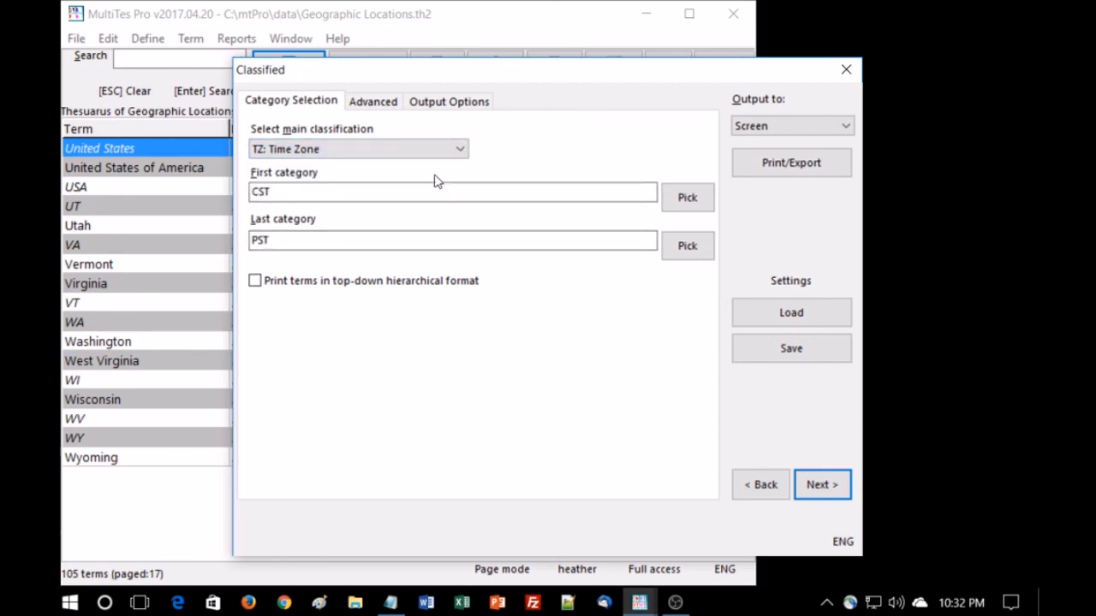
pyautogui.click(804, 165)
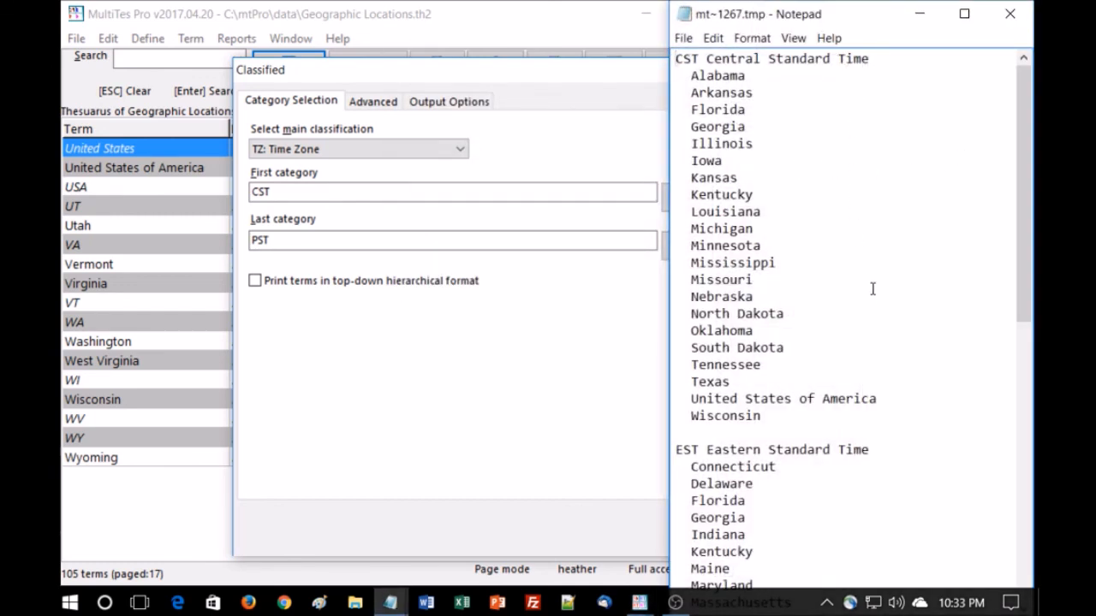
pyautogui.scroll(-11, 872, 299)
pyautogui.scroll(-1, 873, 287)
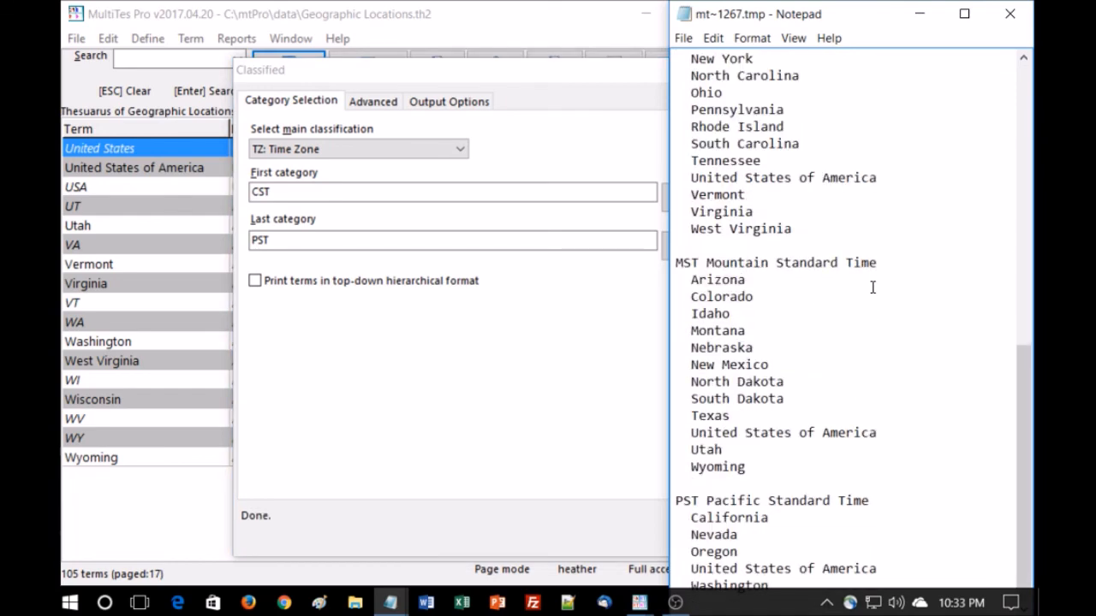
pyautogui.scroll(5, 872, 288)
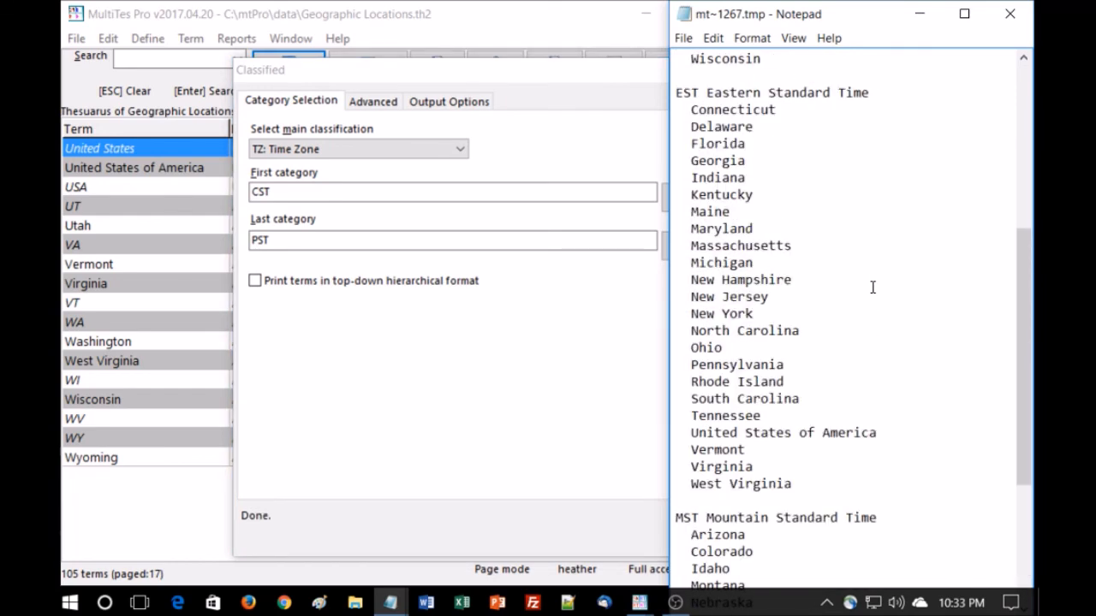
pyautogui.scroll(7, 872, 287)
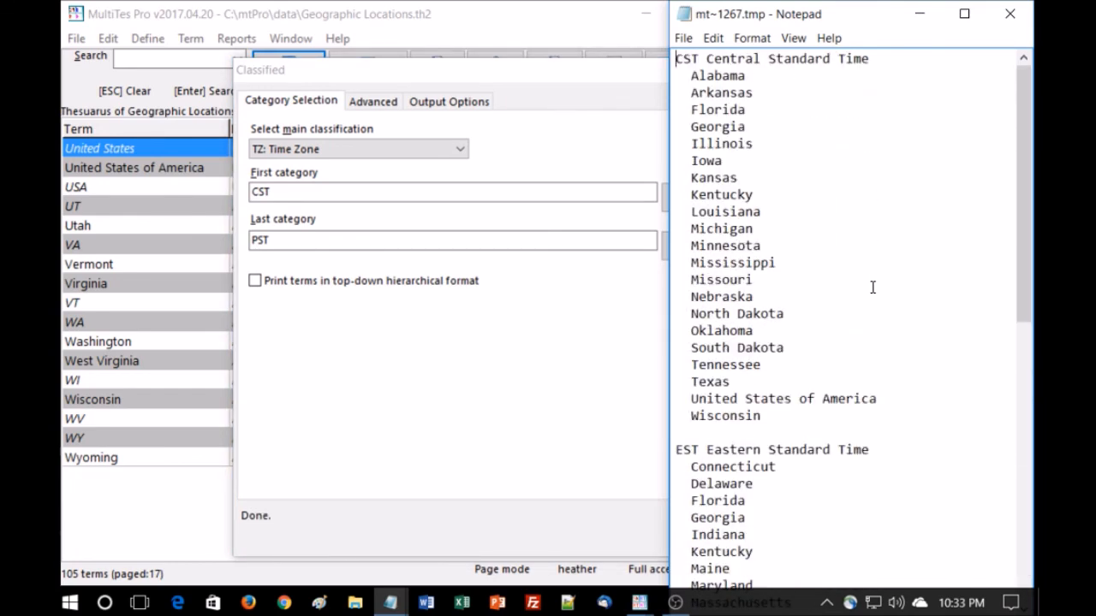
pyautogui.click(1011, 15)
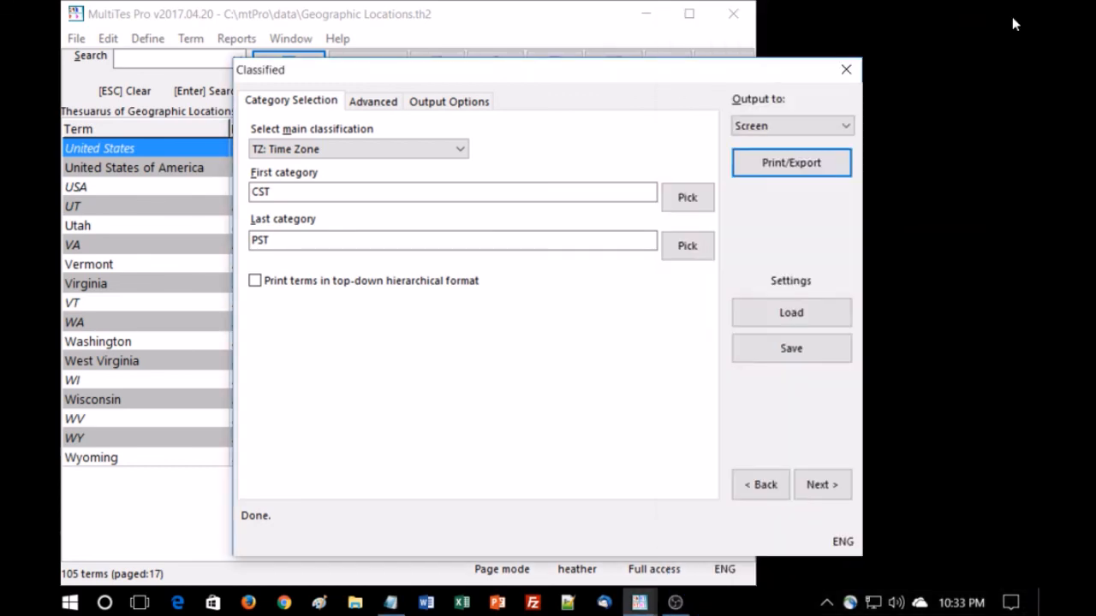
# Rerun the Classified report with terms printed in top-down hierarchical format, review it, and close the dialog
pyautogui.click(254, 281)
pyautogui.click(774, 163)
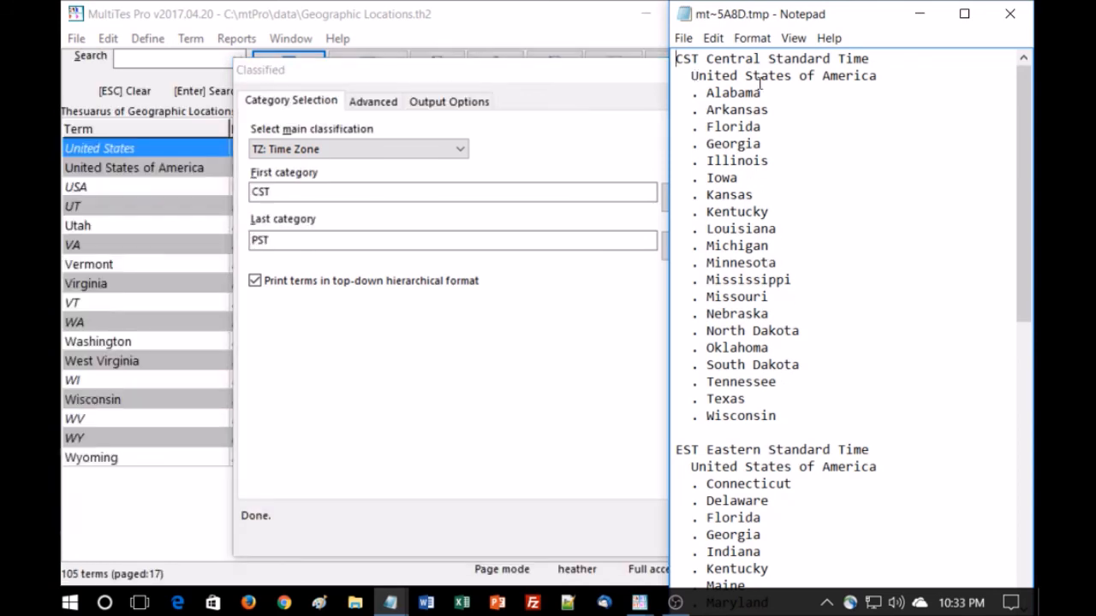
pyautogui.scroll(-12, 805, 368)
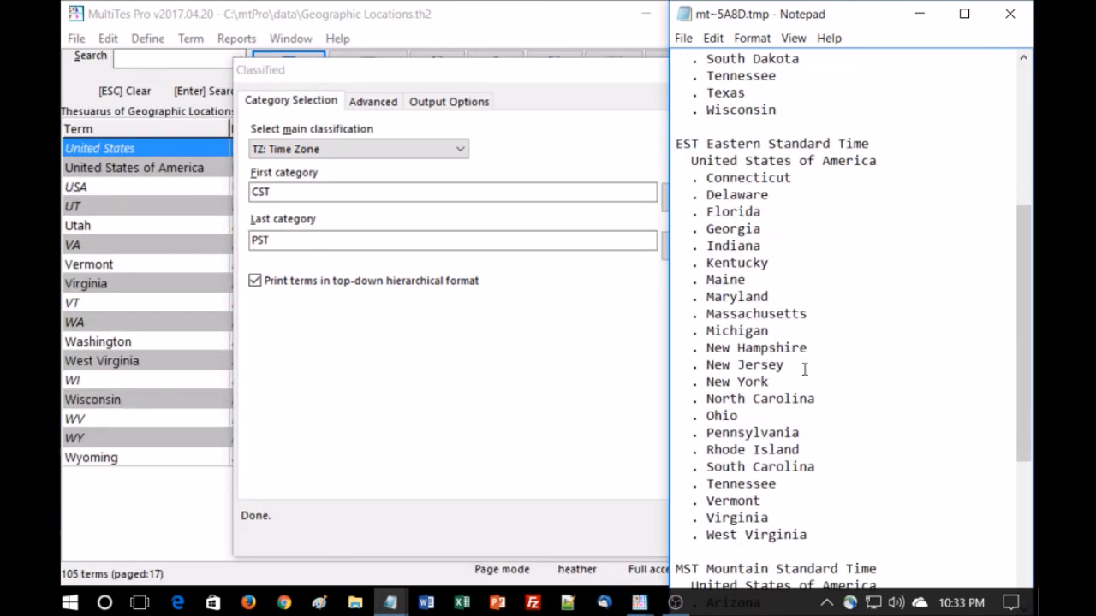
pyautogui.scroll(12, 802, 366)
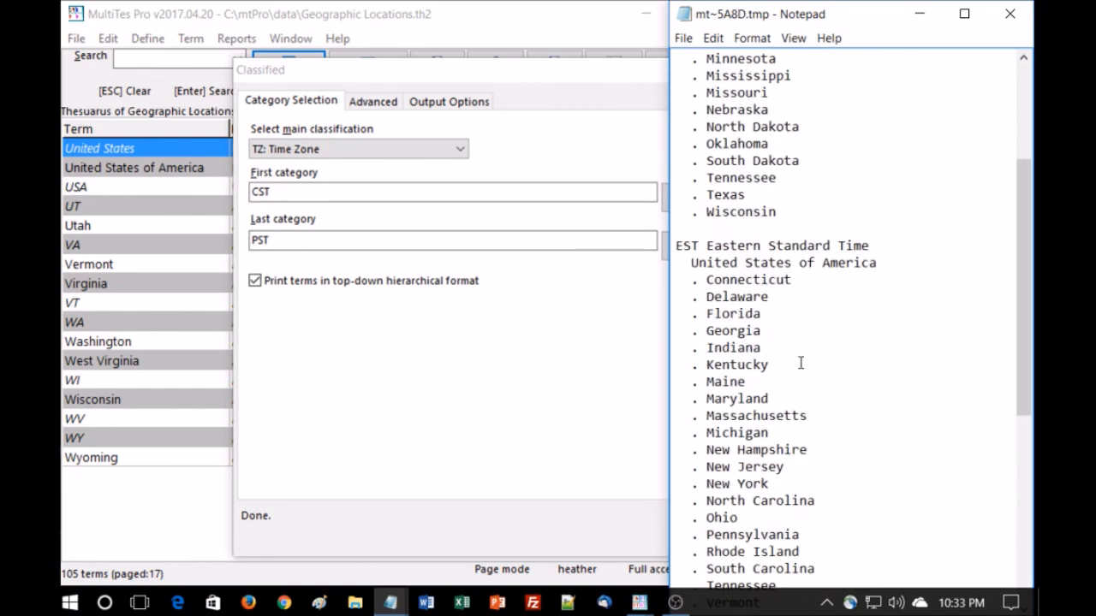
pyautogui.click(1011, 17)
pyautogui.click(846, 70)
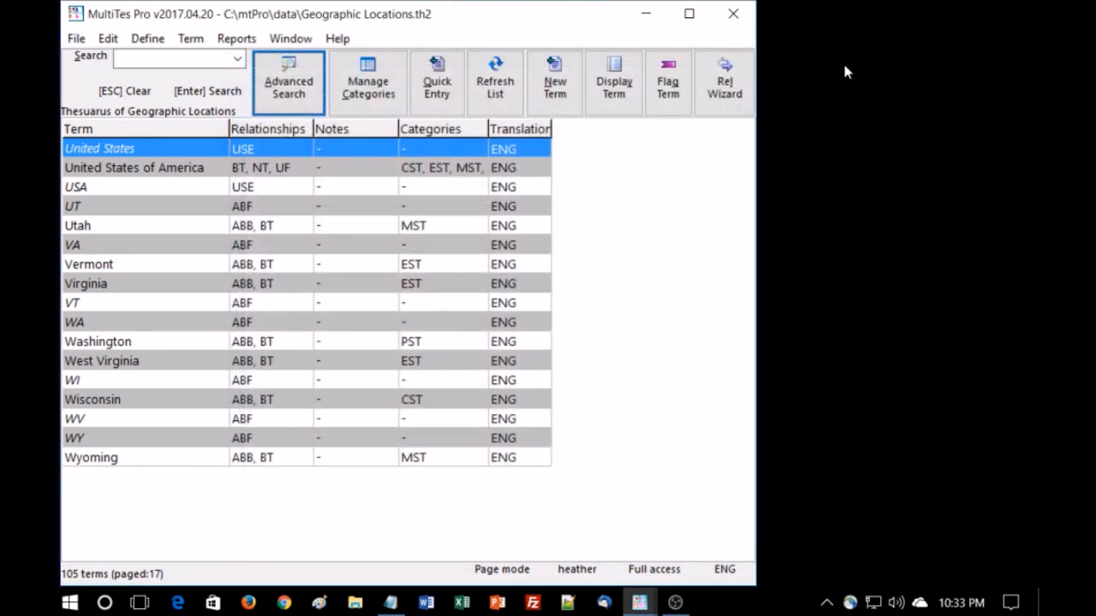